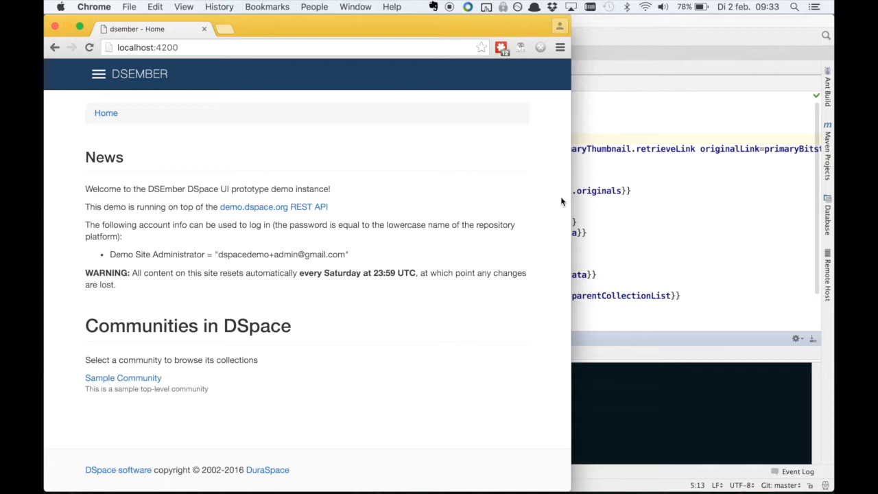
# Widen the browser window to fill the screen and review the News section on the DSEmber home page.
pyautogui.press('alt+super+f')
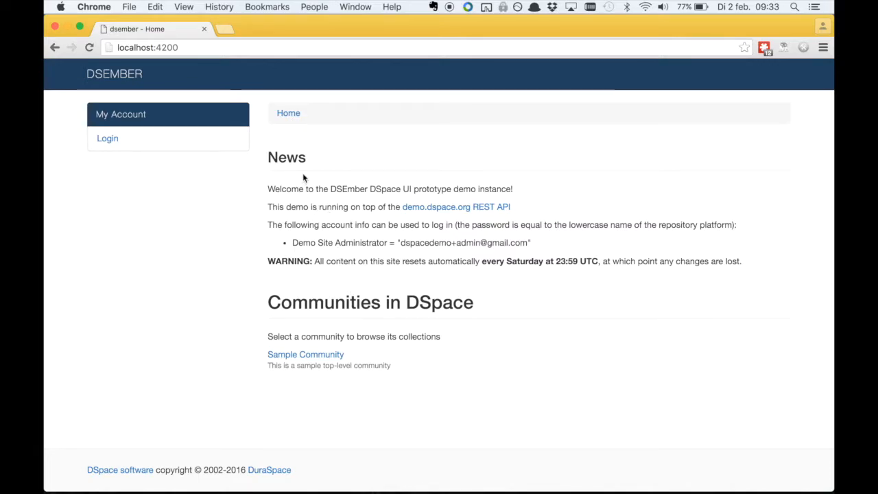
pyautogui.moveTo(270, 153); pyautogui.dragTo(647, 267)
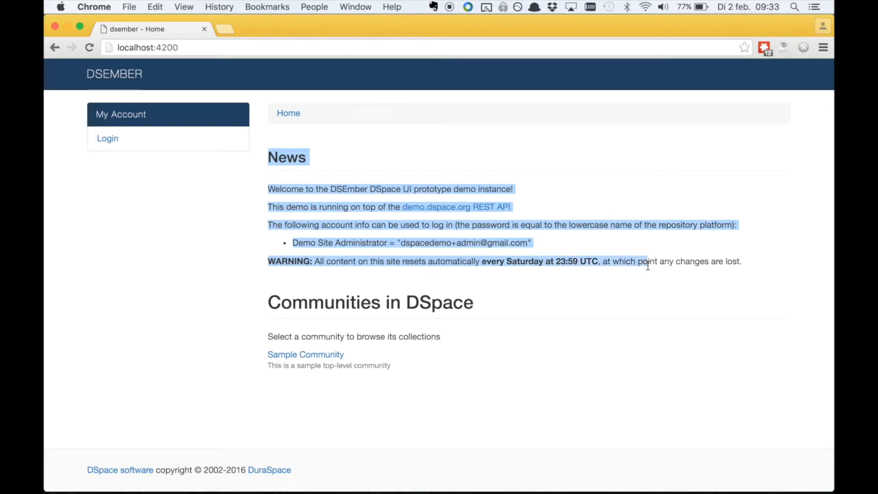
pyautogui.click(647, 266)
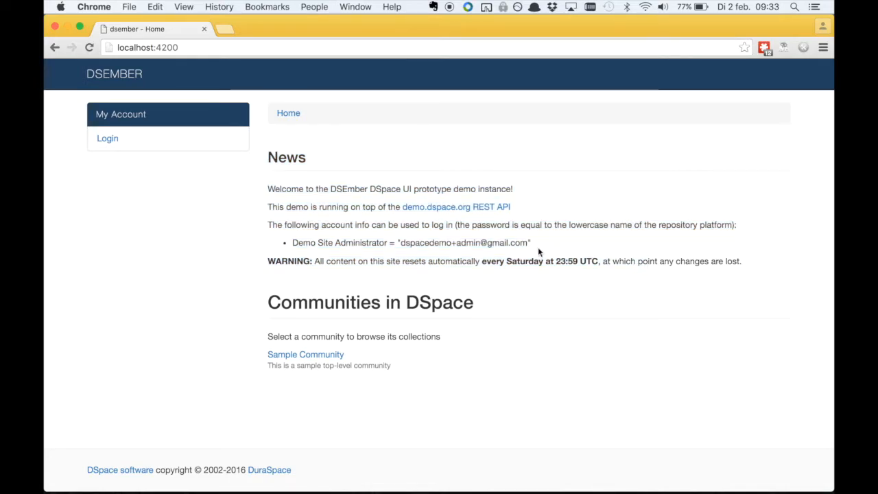
pyautogui.moveTo(267, 189); pyautogui.dragTo(338, 315)
pyautogui.click(341, 264)
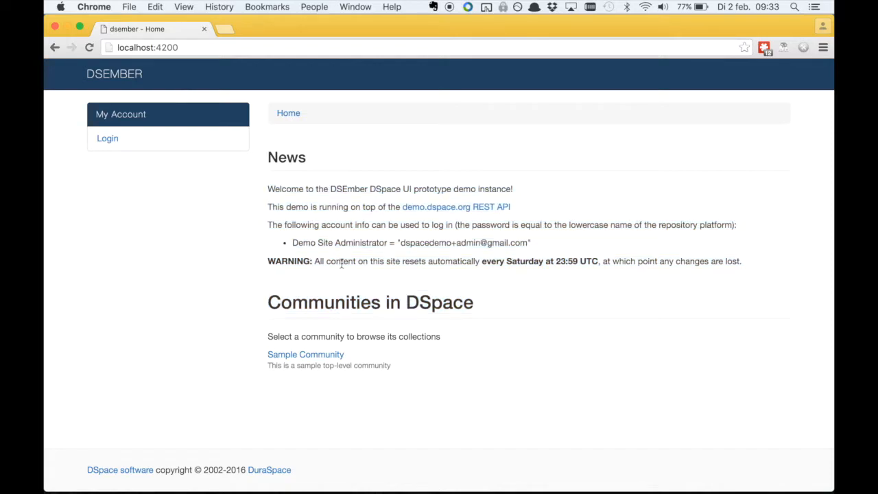
# Open the Sample Community, go into its Collection of Sample Items, and view the collection's home page.
pyautogui.click(323, 357)
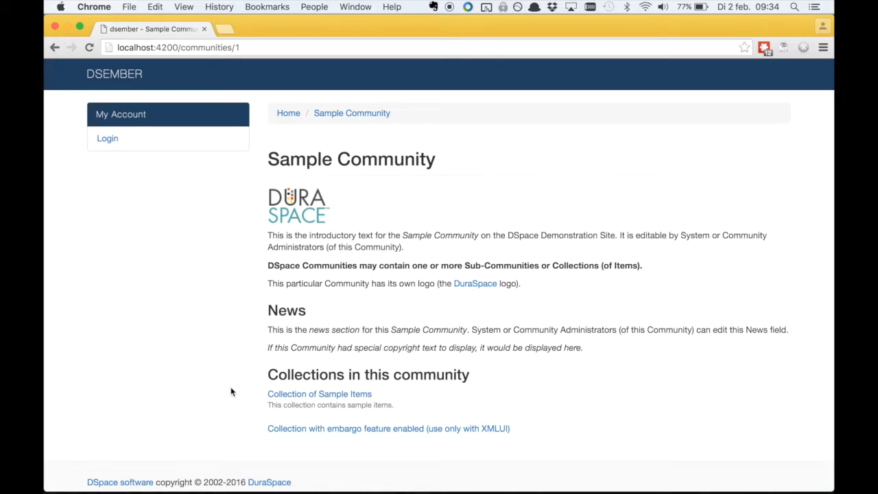
pyautogui.click(325, 396)
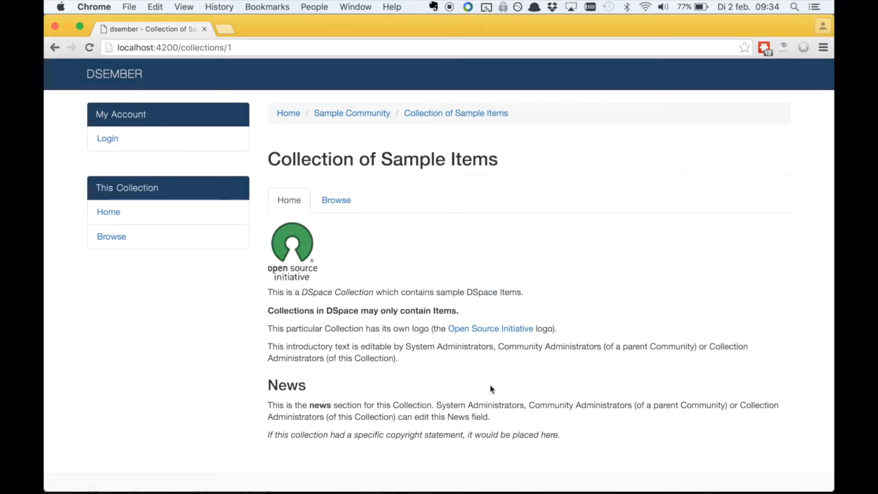
pyautogui.scroll(-1, 571, 453)
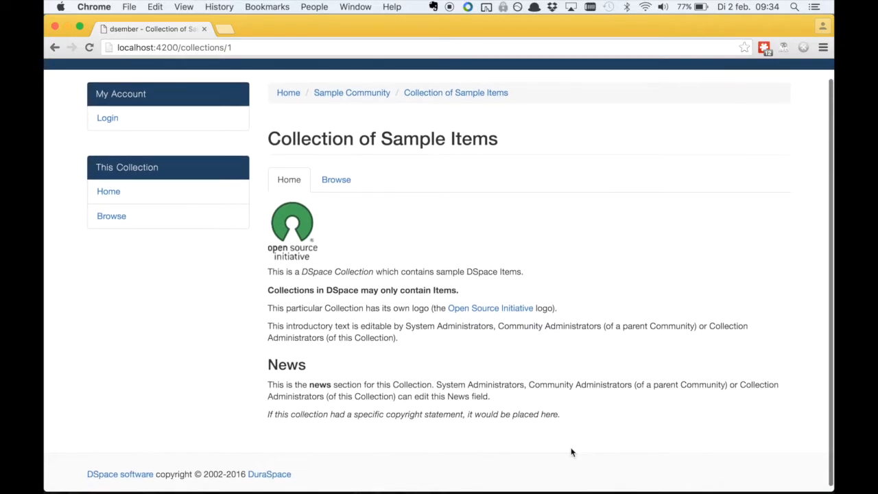
pyautogui.scroll(1, 571, 453)
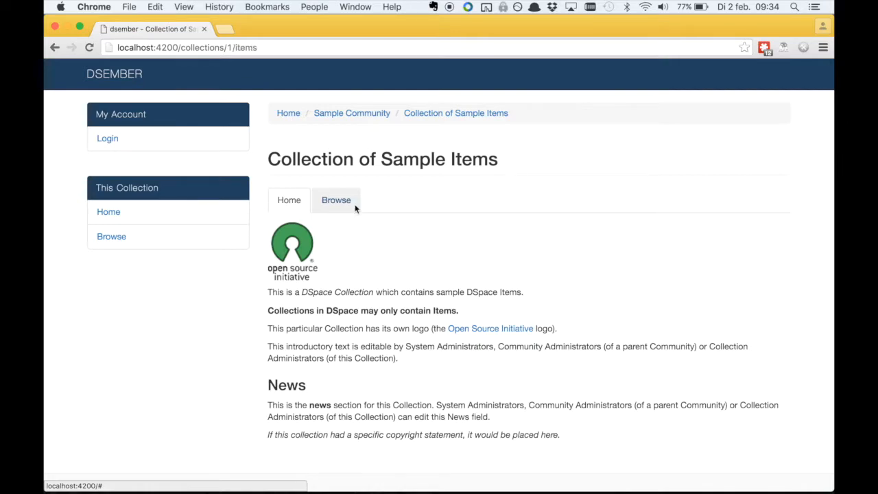
# Browse the items of the Collection of Sample Items, checking the second page and returning to the first.
pyautogui.click(336, 200)
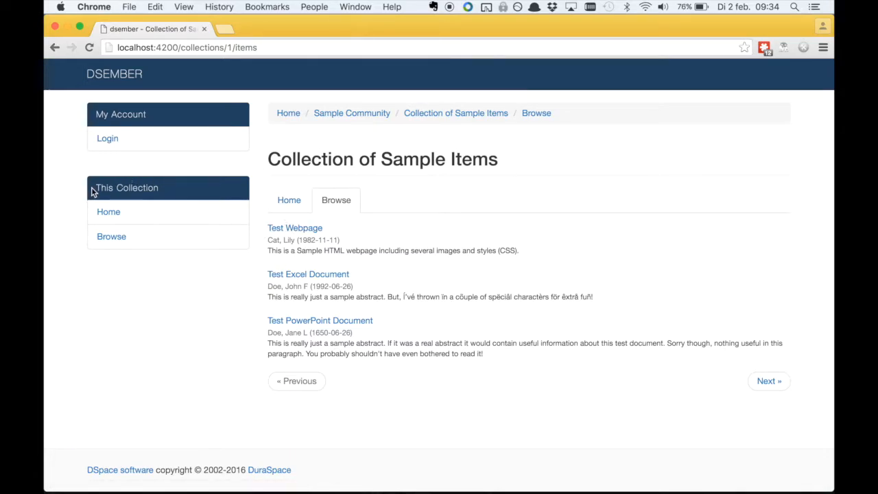
pyautogui.click(112, 220)
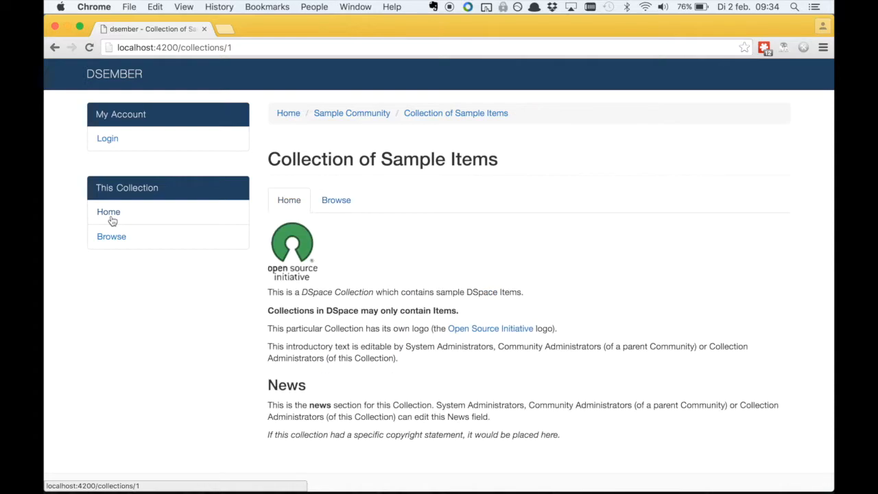
pyautogui.click(111, 236)
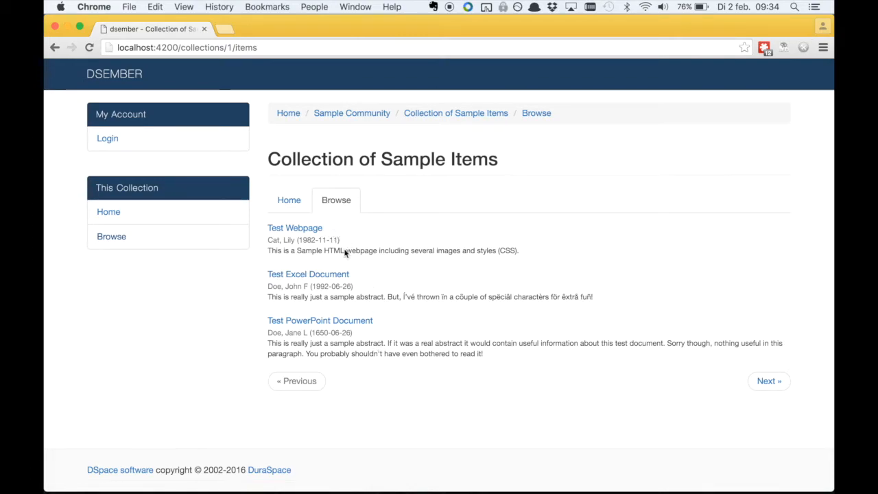
pyautogui.click(759, 382)
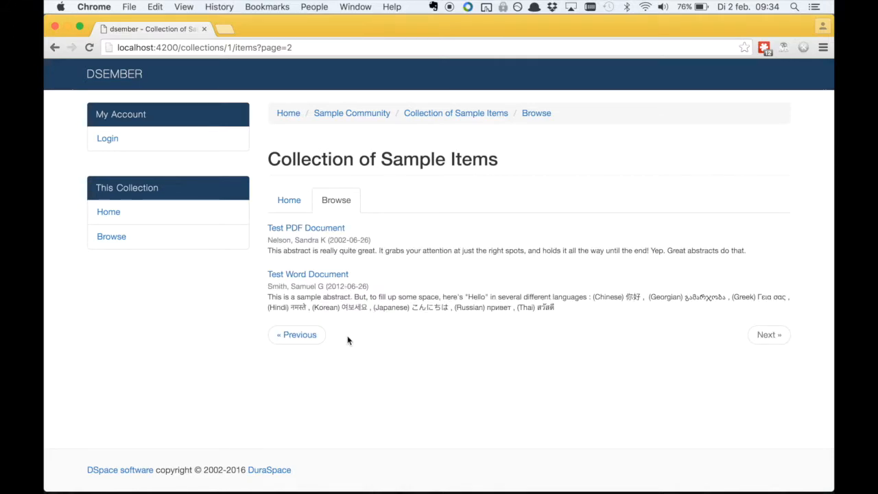
pyautogui.click(288, 334)
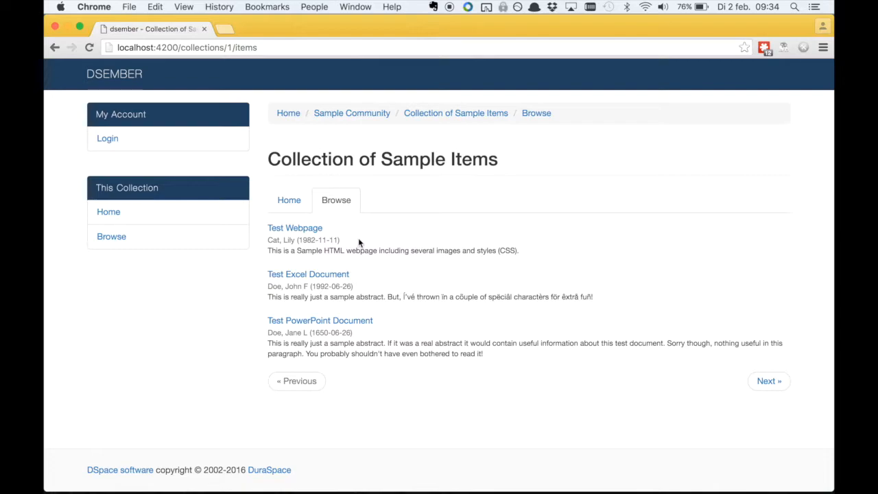
# Open the Test Webpage item and download kitty-1257950690.jpg through its thumbnail.
pyautogui.click(315, 229)
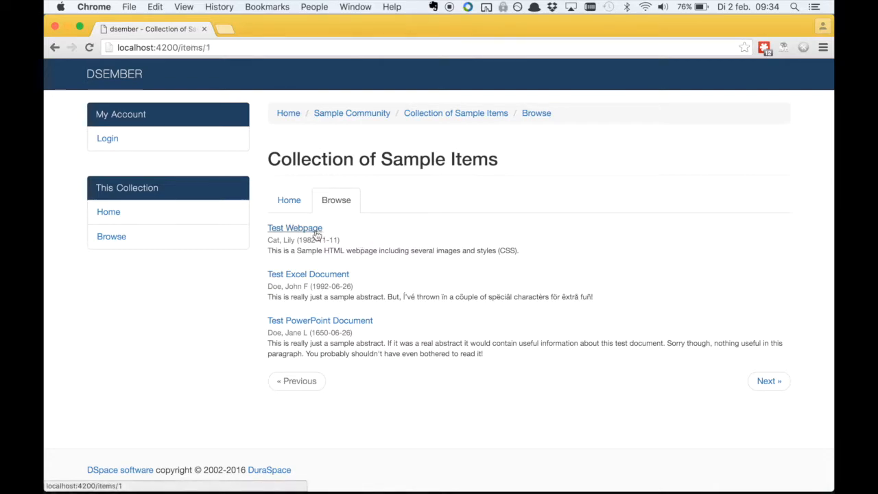
pyautogui.scroll(-2, 365, 202)
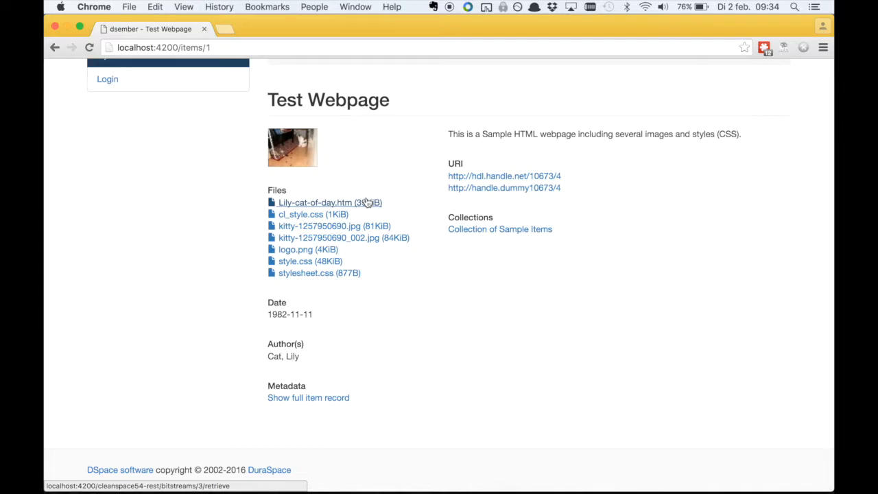
pyautogui.scroll(2, 366, 202)
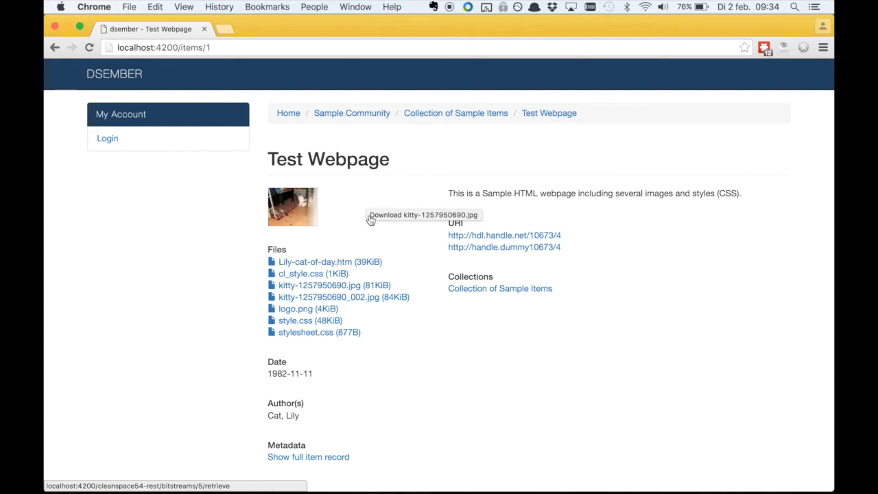
pyautogui.click(364, 218)
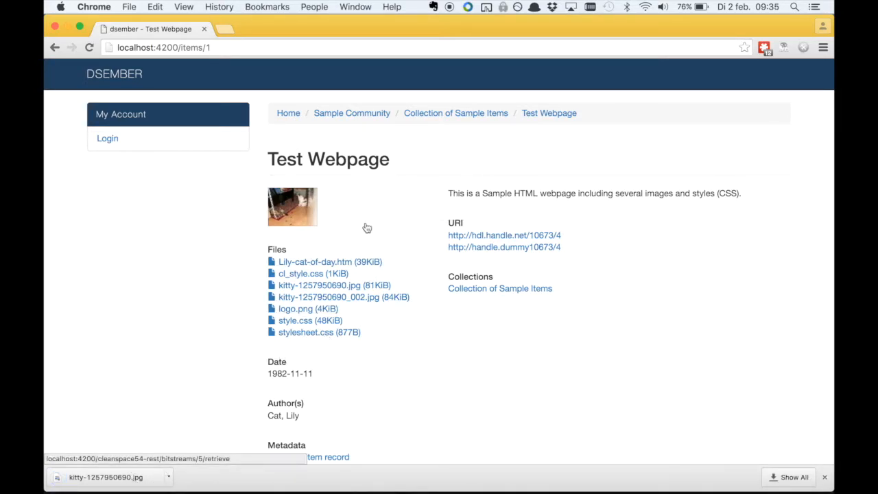
# Show the full item record of Test Webpage and examine its metadata fields.
pyautogui.scroll(-3, 367, 227)
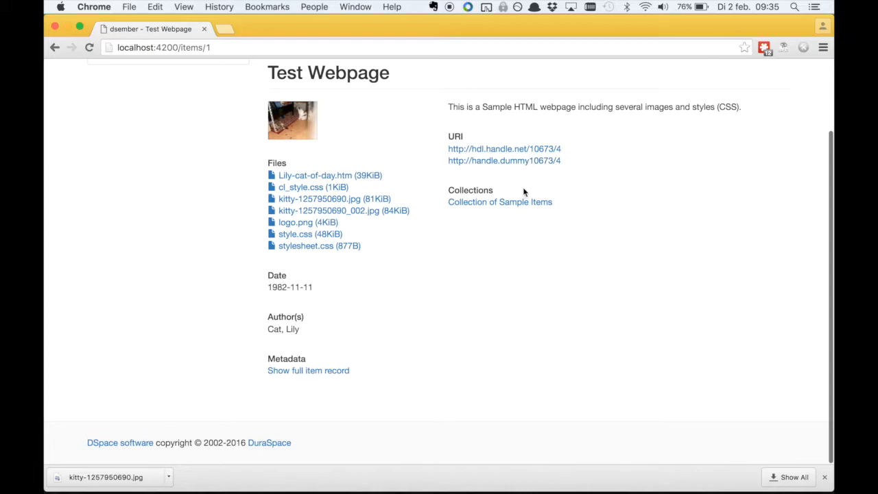
pyautogui.scroll(-2, 496, 188)
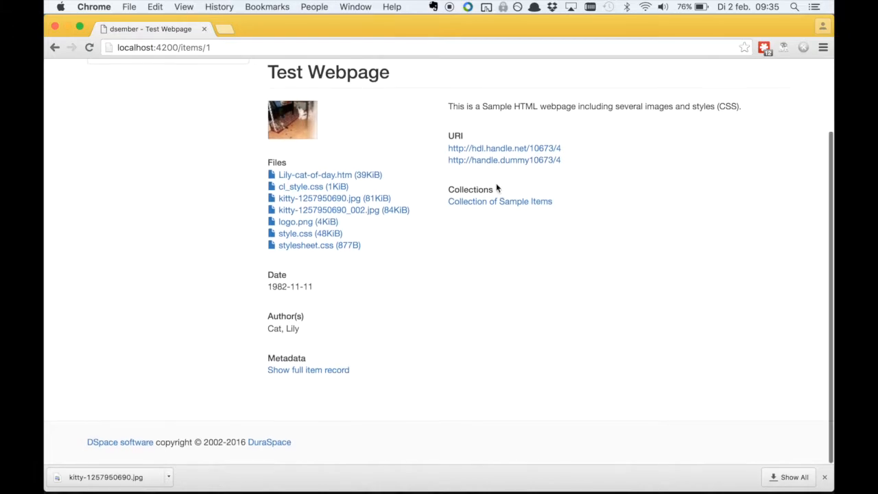
pyautogui.click(310, 371)
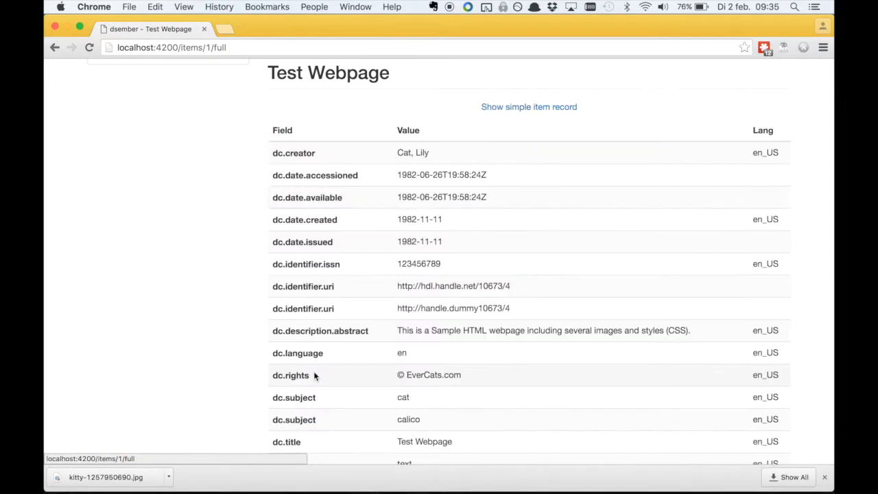
pyautogui.scroll(1, 356, 282)
pyautogui.scroll(-3, 356, 282)
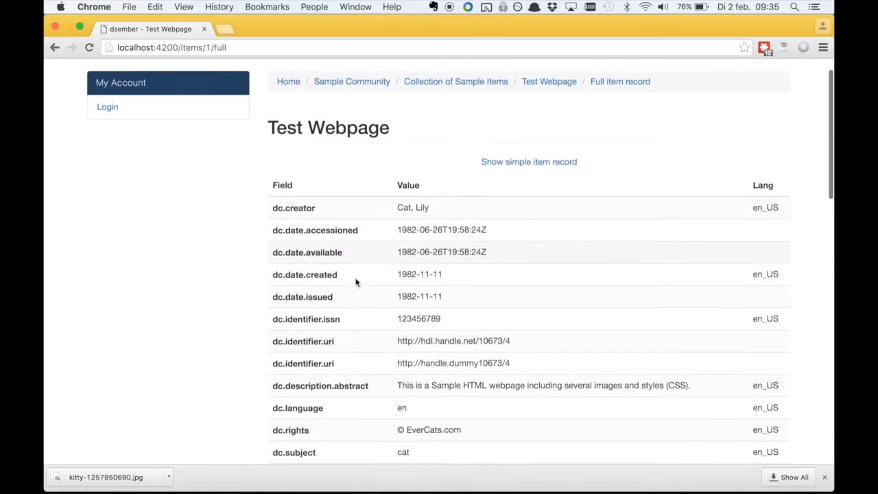
pyautogui.scroll(3, 356, 283)
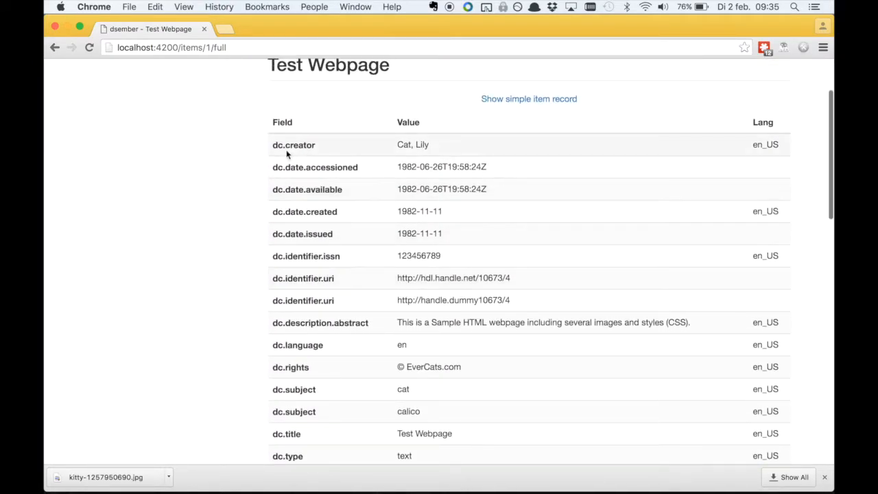
# Examine the files listed in the full item record, including their thumbnails, names, sizes and formats.
pyautogui.scroll(-10, 317, 204)
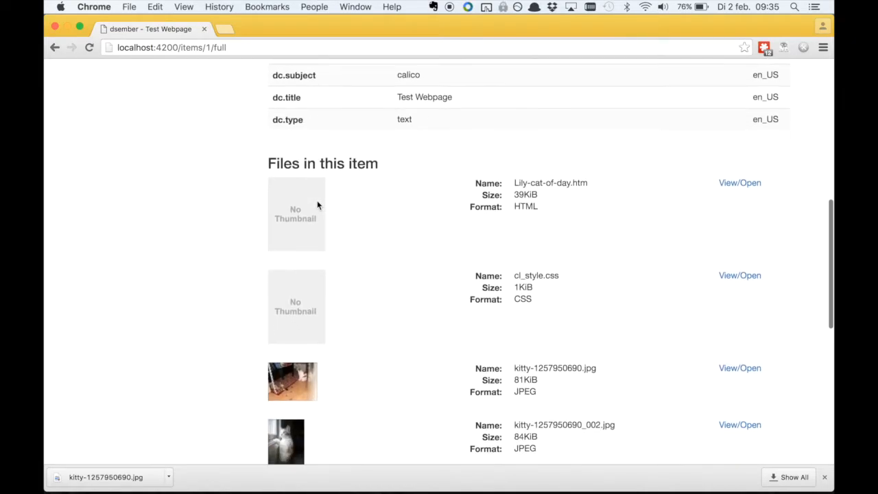
pyautogui.scroll(-5, 317, 203)
pyautogui.scroll(3, 317, 203)
pyautogui.scroll(2, 319, 205)
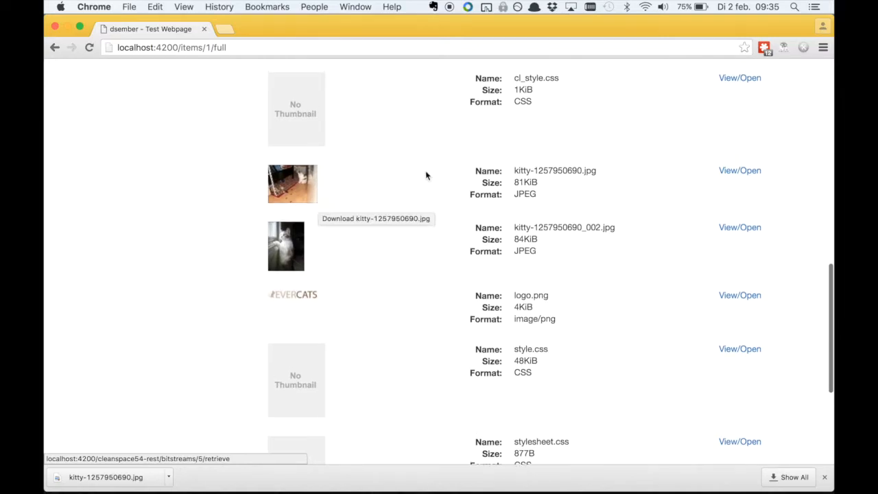
pyautogui.scroll(-5, 425, 173)
pyautogui.scroll(2, 425, 173)
pyautogui.scroll(-3, 425, 178)
pyautogui.scroll(15, 567, 319)
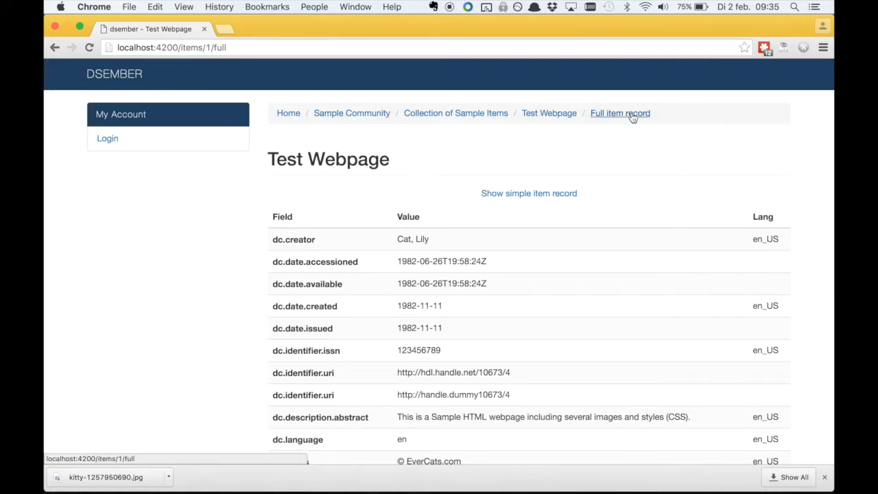
# Go up to the Collection of Sample Items, check the browser's back history, and return to the full item record.
pyautogui.click(445, 116)
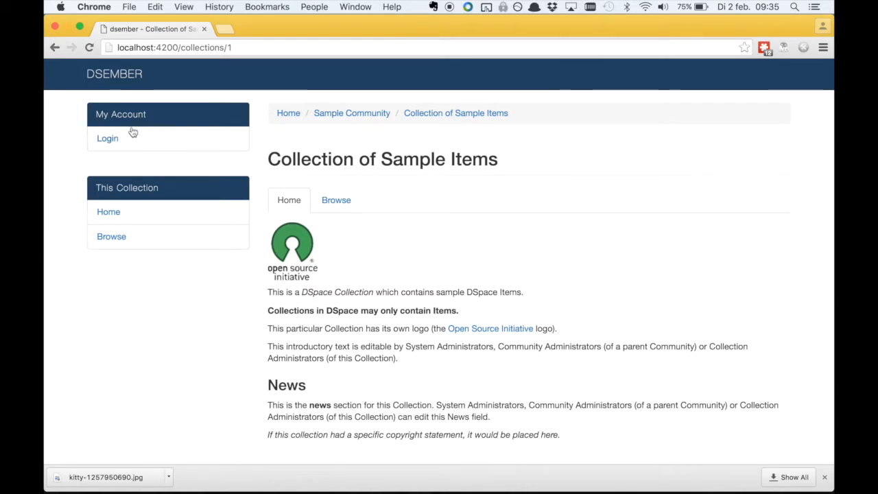
pyautogui.click(55, 49)
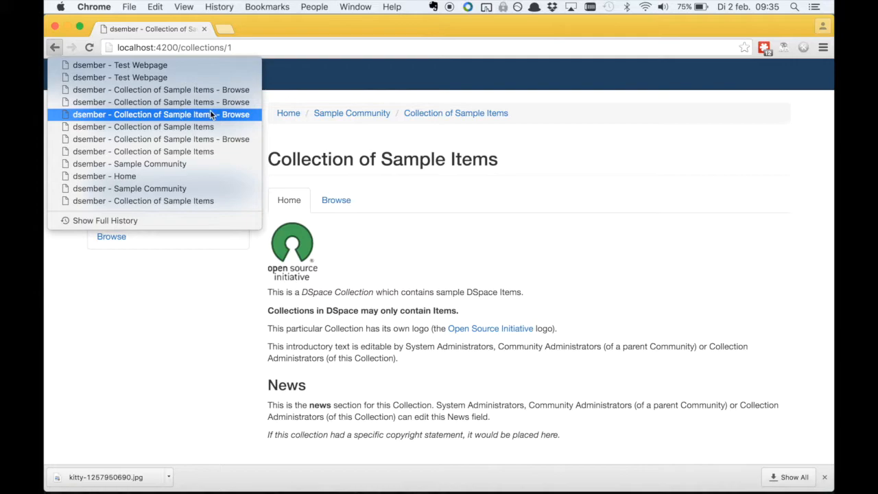
pyautogui.click(387, 138)
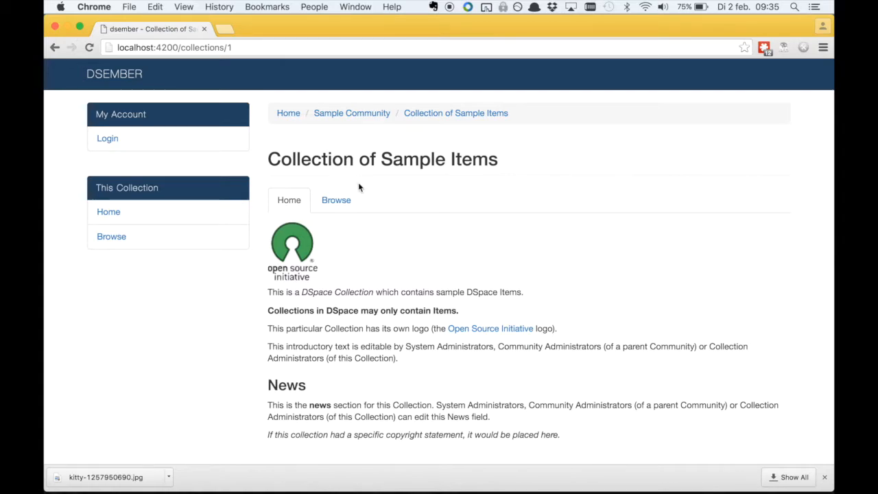
pyautogui.hscroll(-5, 358, 186)
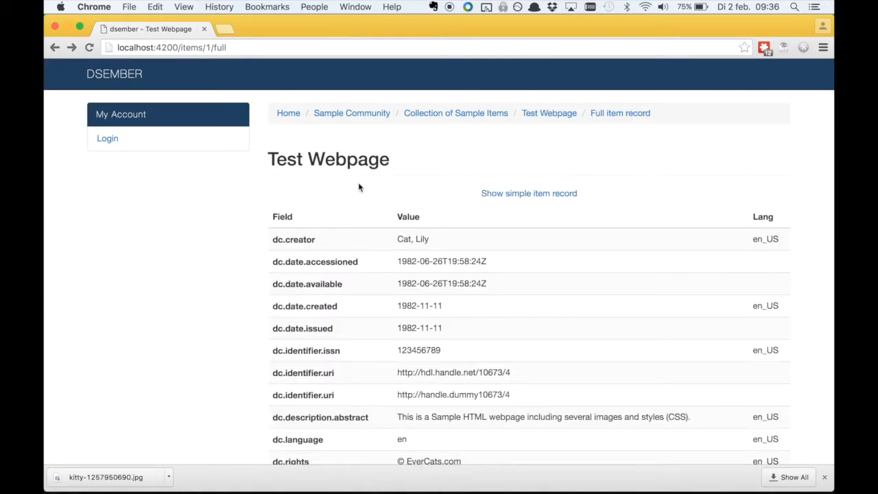
# Return to the simple record of Test Webpage and open its edit page at localhost:4200/items/1/edit.
pyautogui.scroll(-2, 357, 182)
pyautogui.hscroll(-5, 358, 182)
pyautogui.click(255, 51)
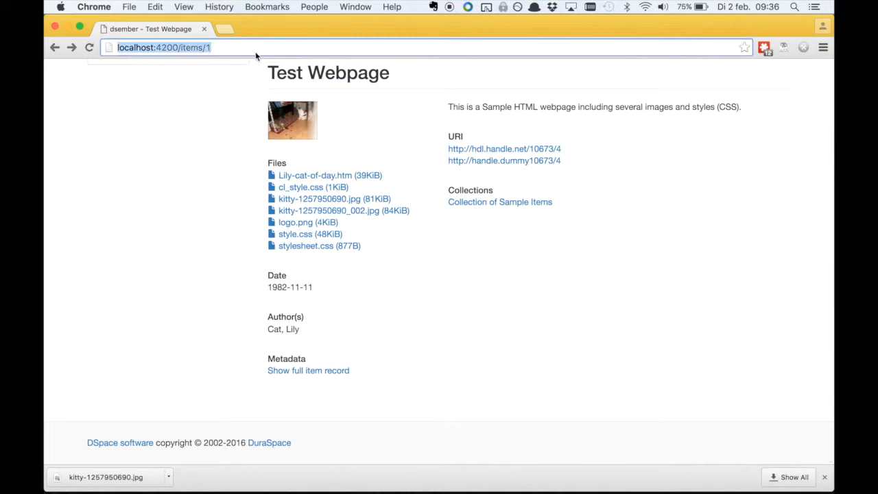
pyautogui.click(255, 51)
pyautogui.write('/edit')
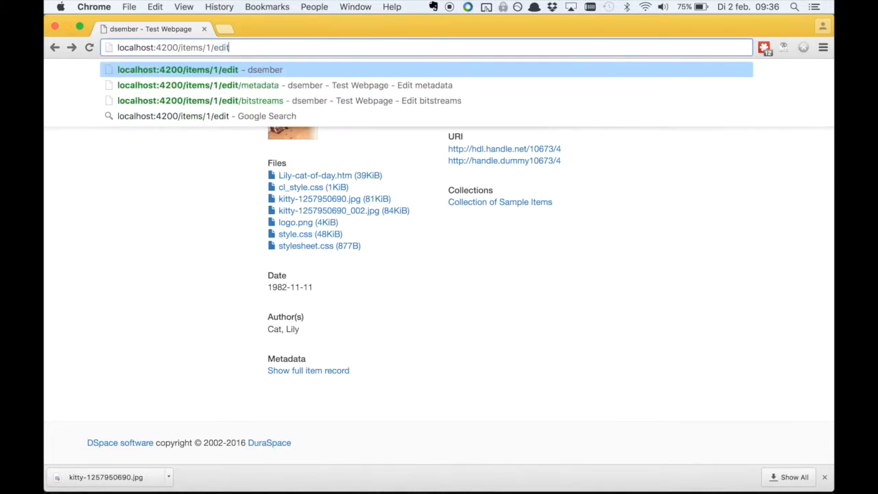
pyautogui.press('Return')
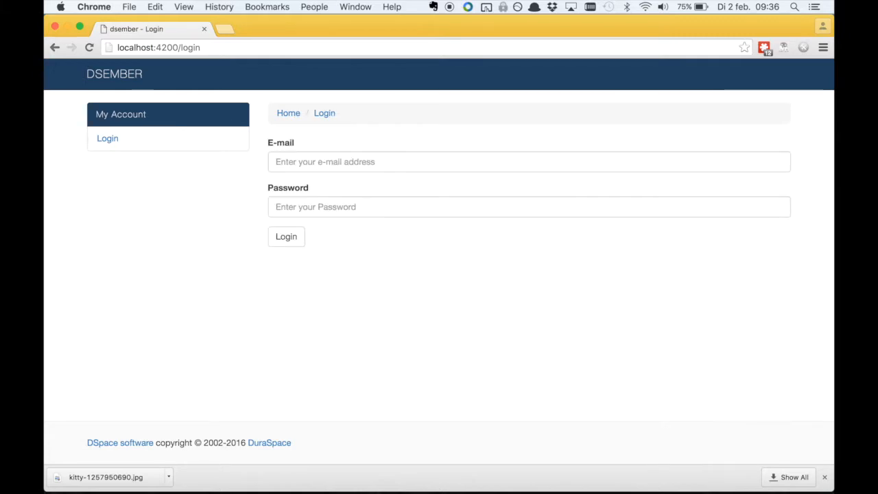
# Log in with the saved administrator account, filling in its e-mail address and password from the password manager.
pyautogui.click(380, 156)
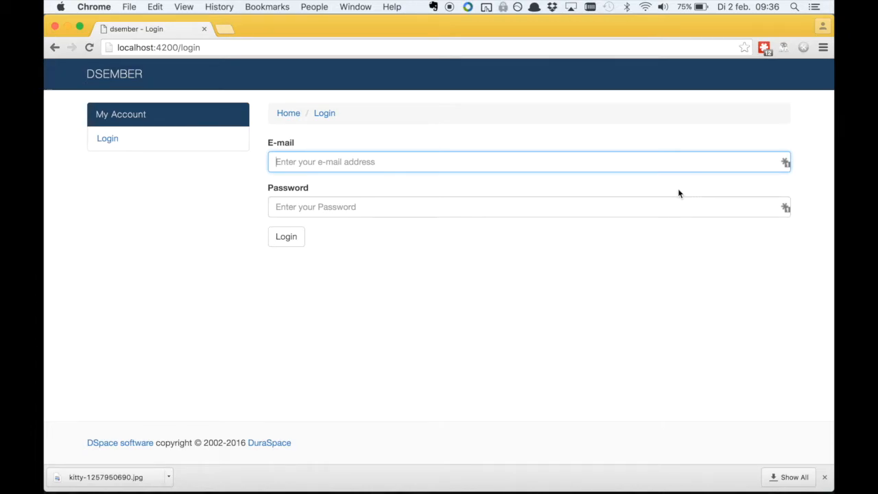
pyautogui.click(784, 162)
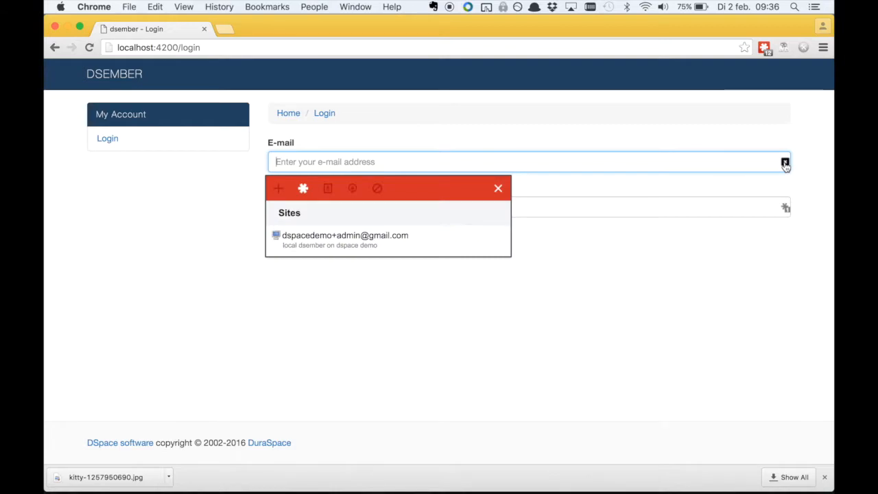
pyautogui.click(409, 240)
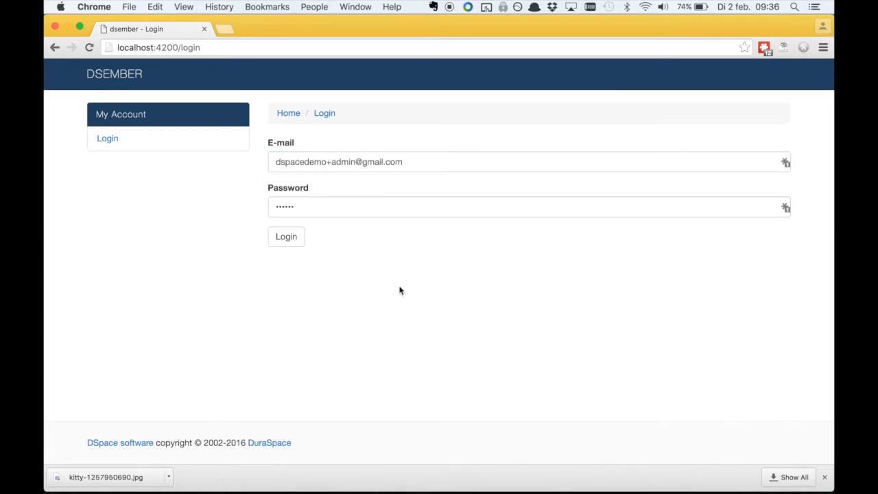
pyautogui.click(291, 240)
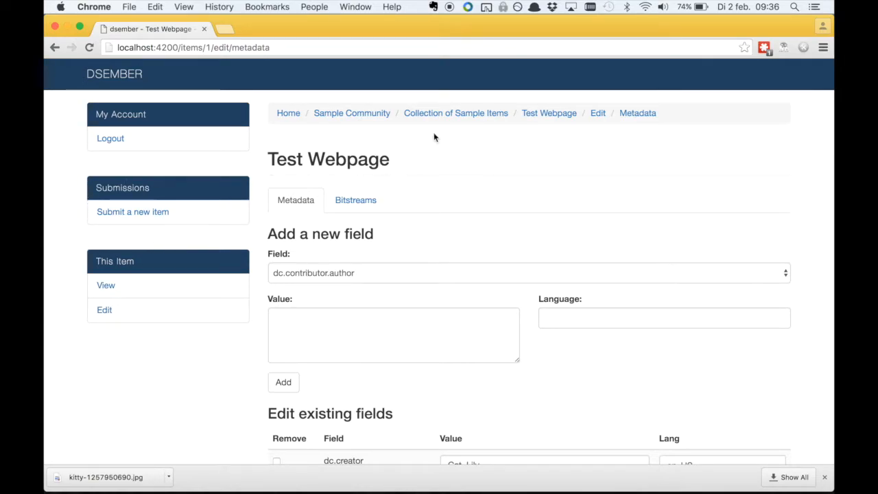
# Examine the metadata edit form of Test Webpage, including the new-field form and the existing fields.
pyautogui.scroll(-5, 433, 137)
pyautogui.scroll(2, 433, 137)
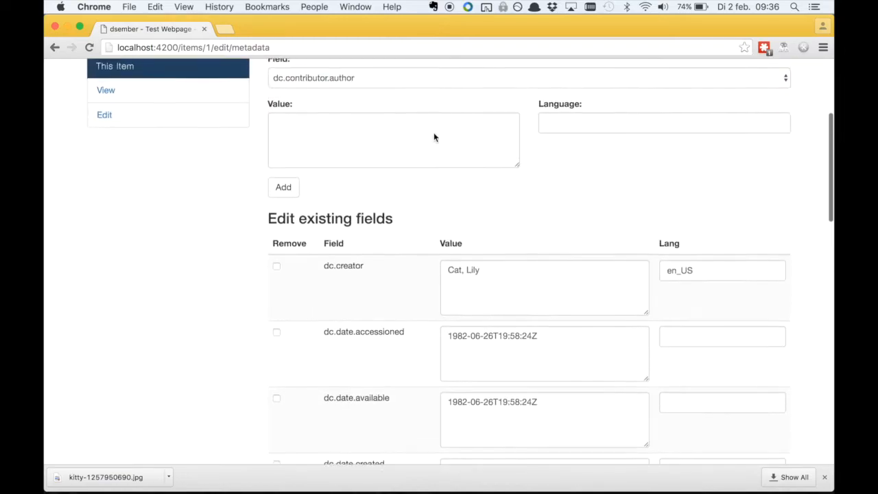
pyautogui.scroll(2, 433, 137)
pyautogui.scroll(-1, 433, 133)
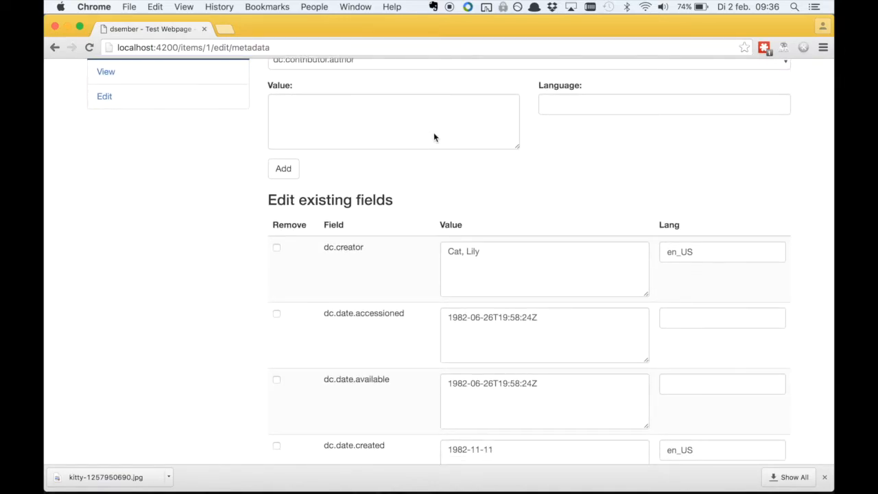
pyautogui.scroll(-15, 433, 135)
pyautogui.scroll(-10, 433, 136)
pyautogui.scroll(20, 433, 136)
# Change the surname in the existing dc.creator value of Test Webpage and save the metadata.
pyautogui.scroll(-4, 433, 137)
pyautogui.click(464, 327)
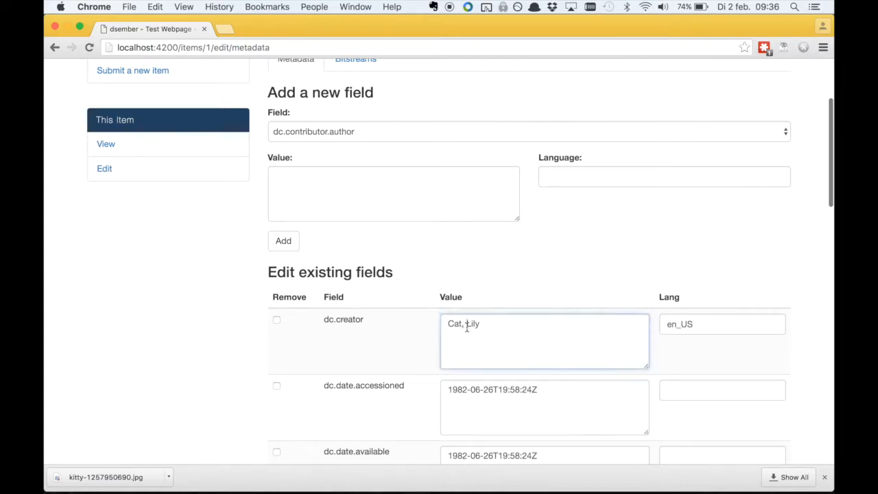
pyautogui.write('her')
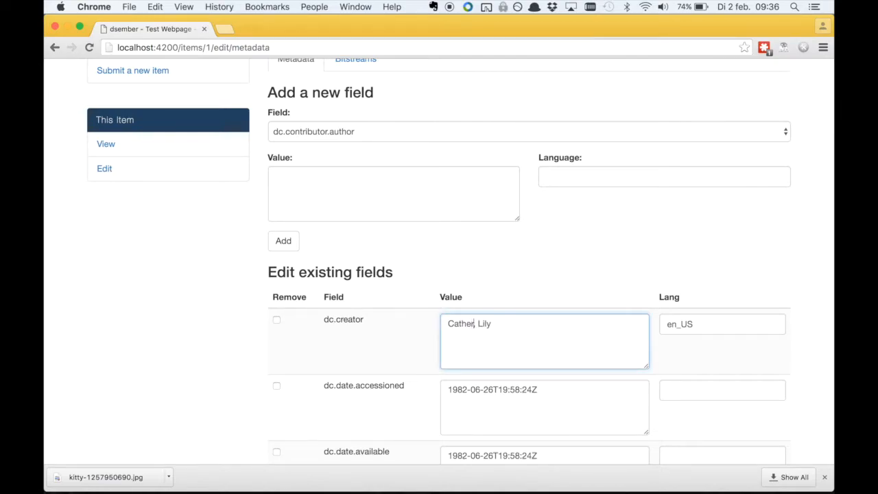
pyautogui.write('ine')
pyautogui.scroll(-10, 514, 249)
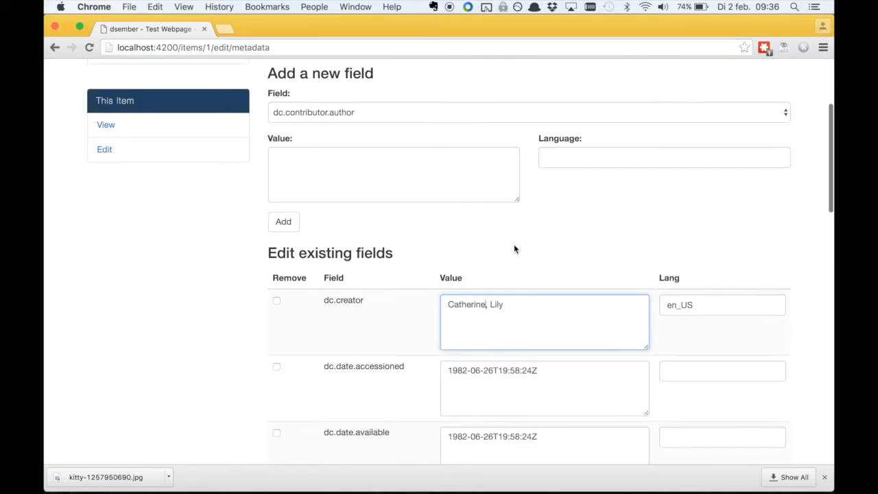
pyautogui.scroll(-10, 514, 249)
pyautogui.click(339, 385)
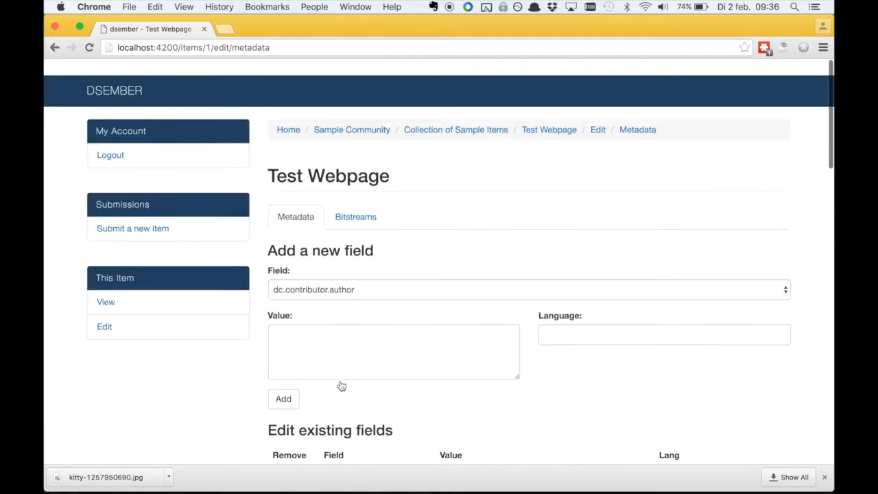
# Return to the view page of Test Webpage, agreeing to leave the edit form, and check the author entry.
pyautogui.click(103, 285)
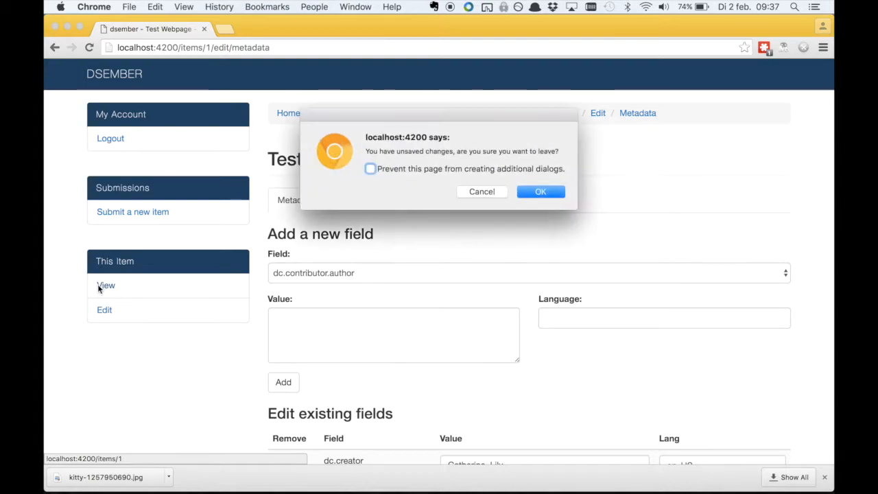
pyautogui.click(524, 191)
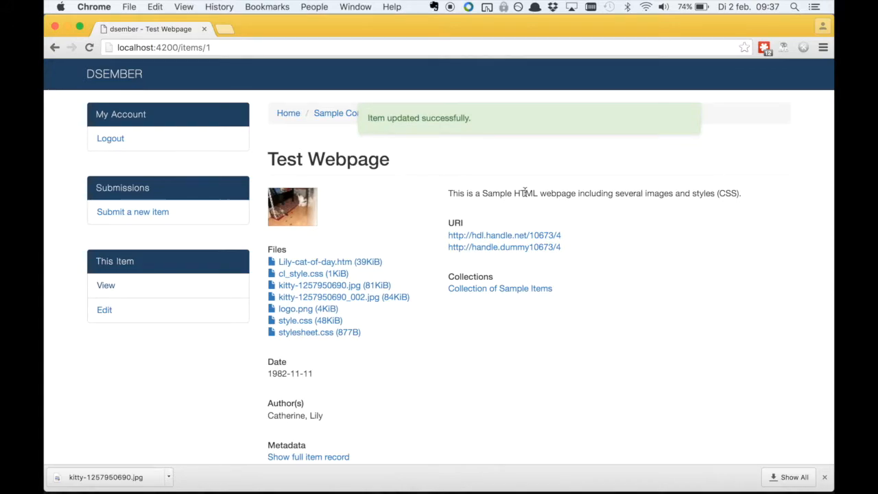
pyautogui.doubleClick(281, 415)
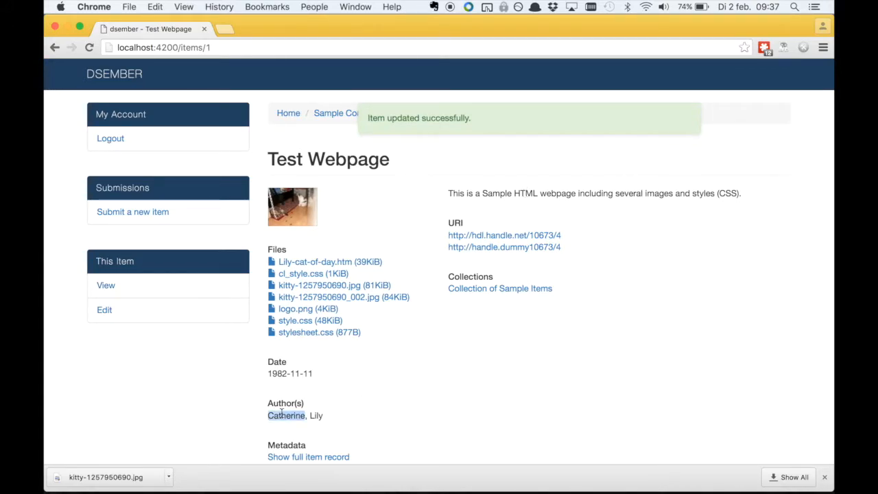
pyautogui.click(343, 411)
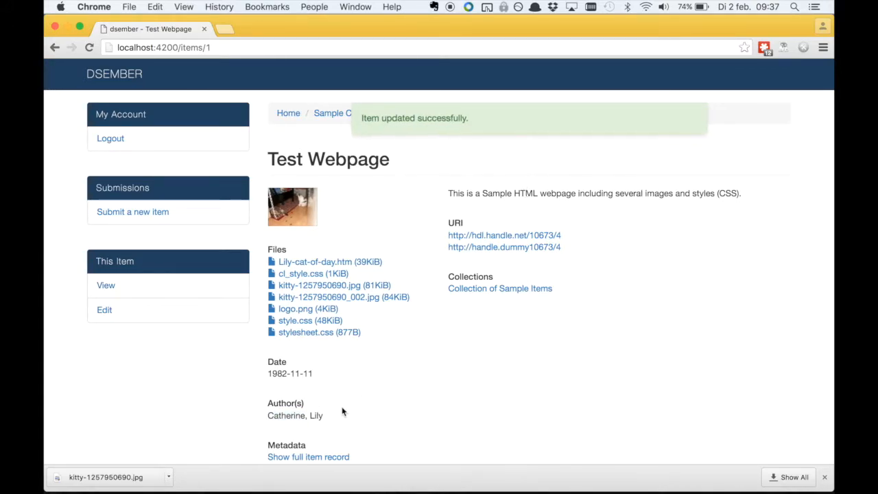
# Reopen Test Webpage for editing and examine its bitstreams by bundle, with the options for editing and removing them.
pyautogui.click(107, 317)
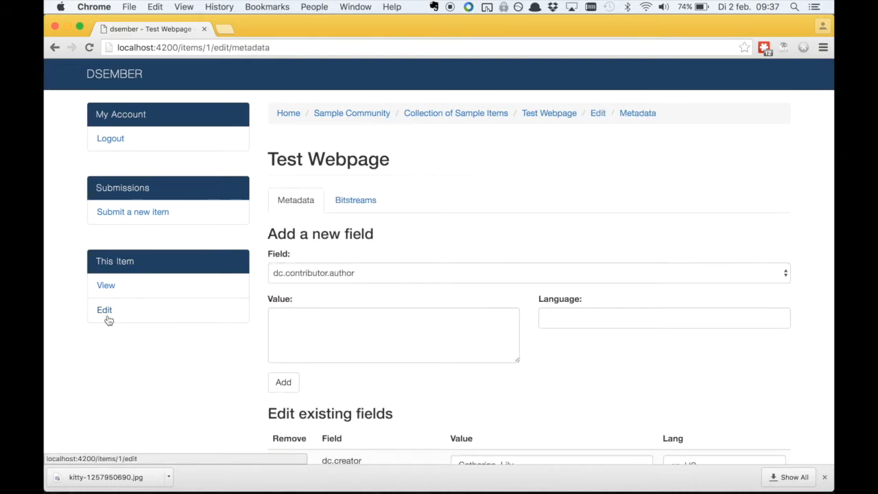
pyautogui.click(376, 203)
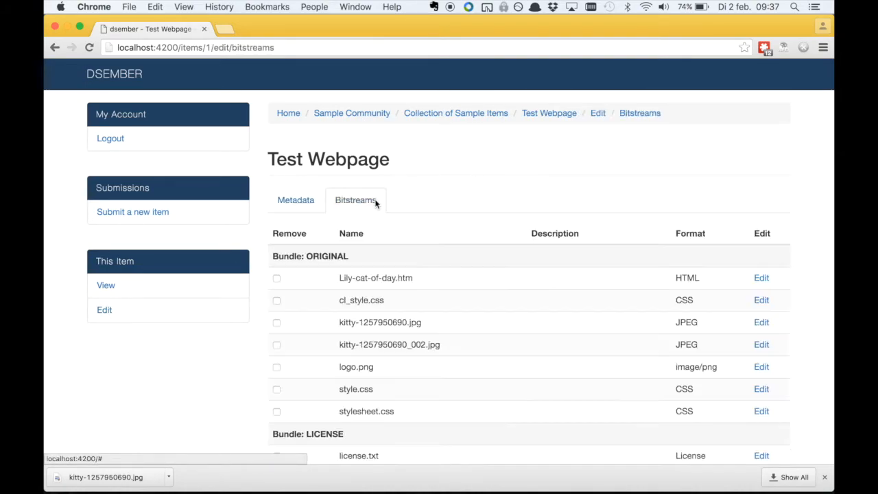
pyautogui.scroll(-2, 459, 177)
pyautogui.scroll(-2, 466, 175)
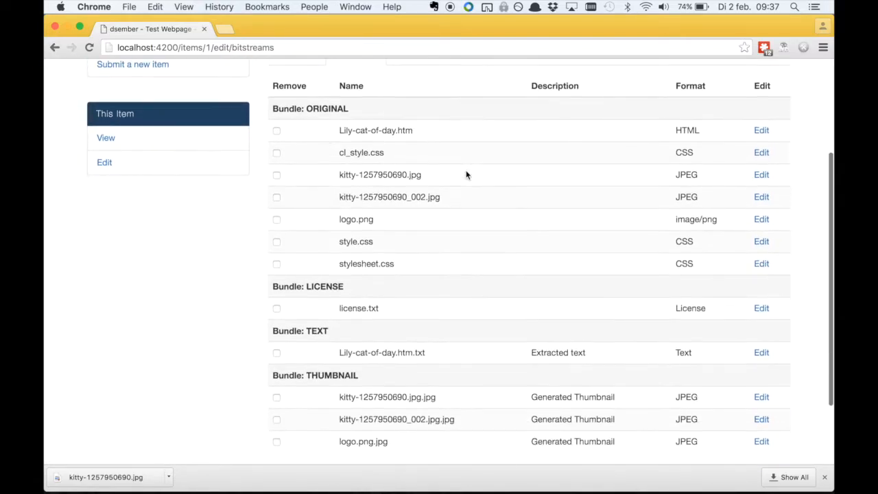
pyautogui.scroll(-3, 299, 283)
pyautogui.scroll(5, 299, 284)
pyautogui.scroll(-5, 298, 283)
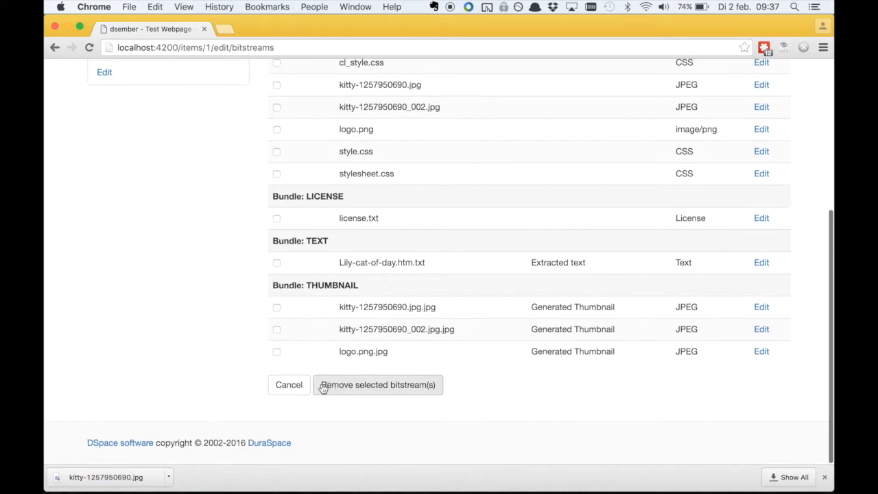
pyautogui.scroll(5, 388, 357)
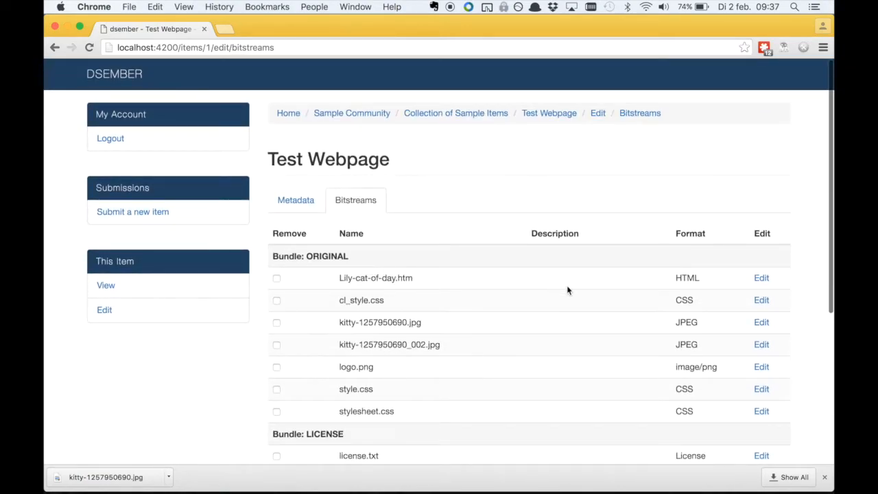
# Edit the bitstream Lily-cat-of-day.htm and choose Over stapels.pdf from the Documents folder as its replacement file.
pyautogui.click(760, 277)
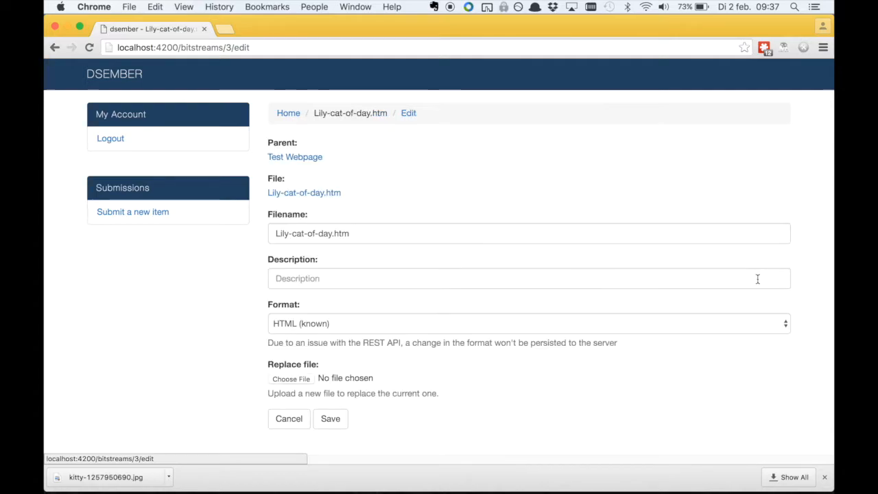
pyautogui.scroll(-2, 356, 162)
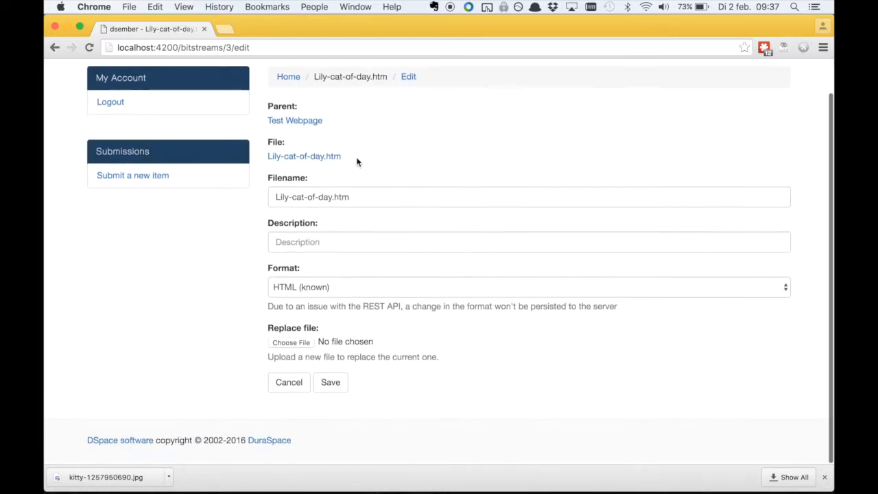
pyautogui.click(290, 345)
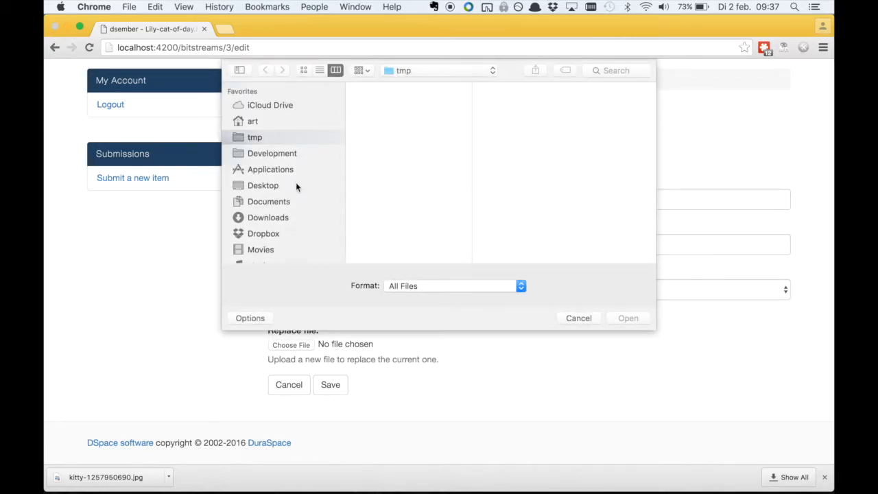
pyautogui.click(268, 202)
pyautogui.scroll(-2, 412, 163)
pyautogui.scroll(1, 412, 162)
pyautogui.scroll(-1, 412, 163)
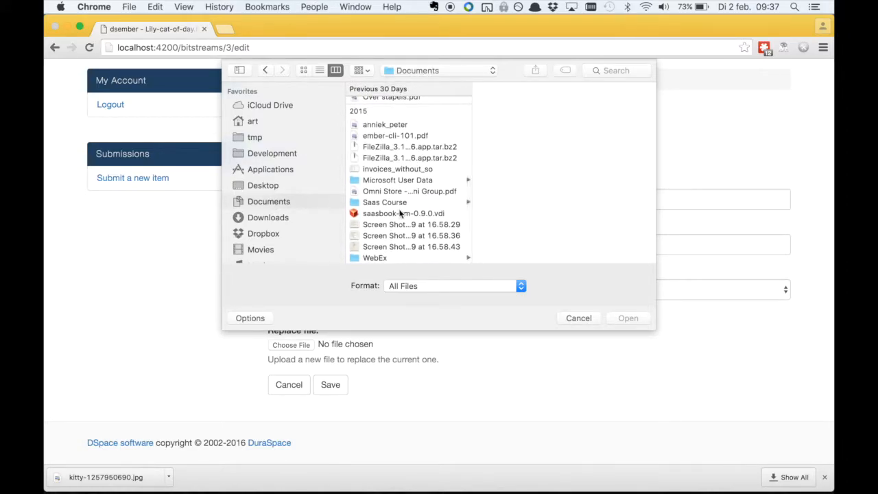
pyautogui.scroll(1, 427, 179)
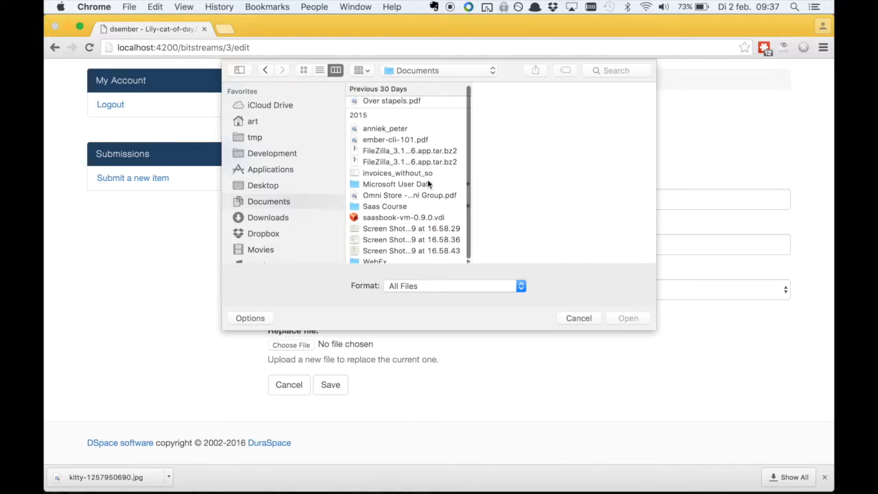
pyautogui.click(394, 100)
pyautogui.doubleClick(395, 103)
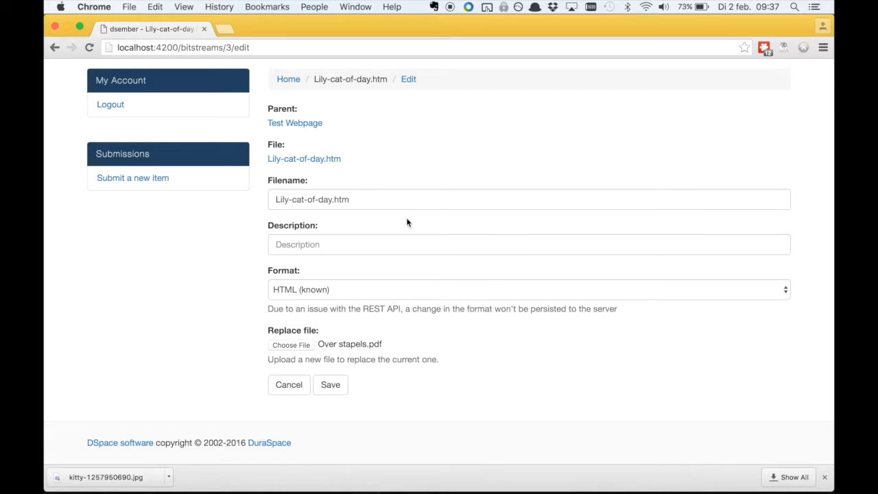
# Rename the bitstream as aboutstacks.pdf and save it with the replacement file.
pyautogui.click(385, 207)
pyautogui.press('super+a')
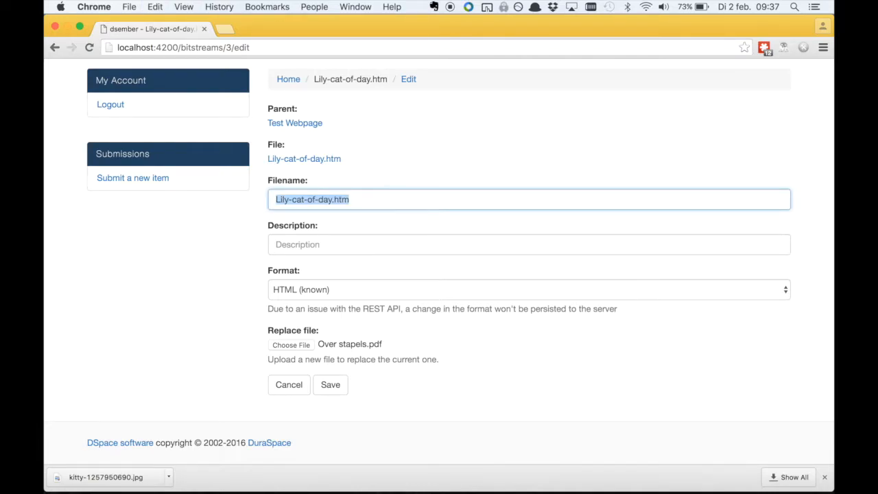
pyautogui.write('aboutstacks.pdf')
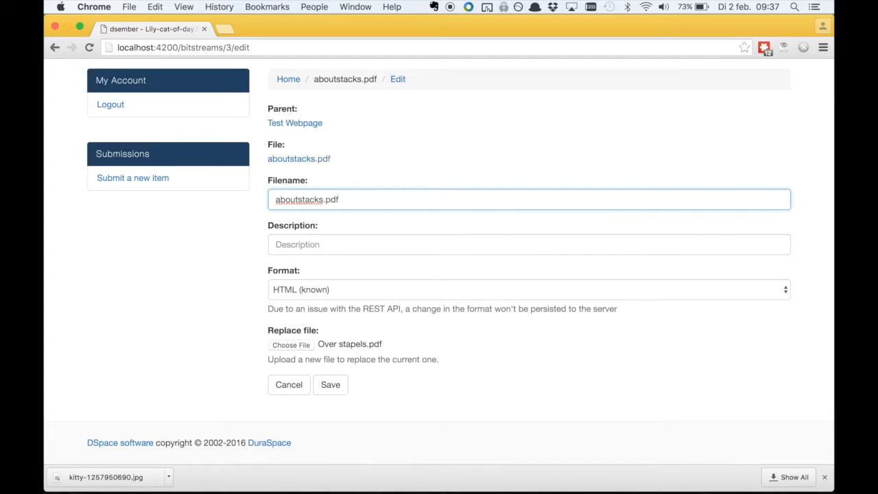
pyautogui.click(330, 384)
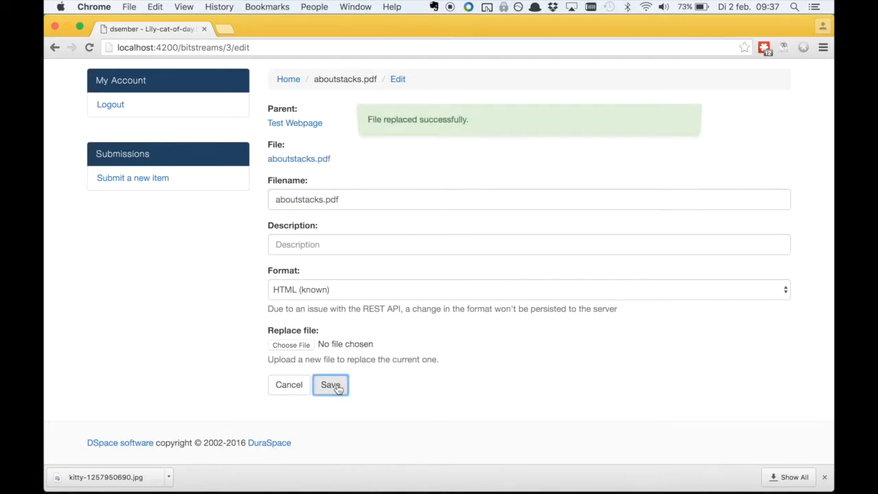
# Go back to the parent item Test Webpage, agreeing to leave the form, and check its list of files.
pyautogui.scroll(2, 341, 175)
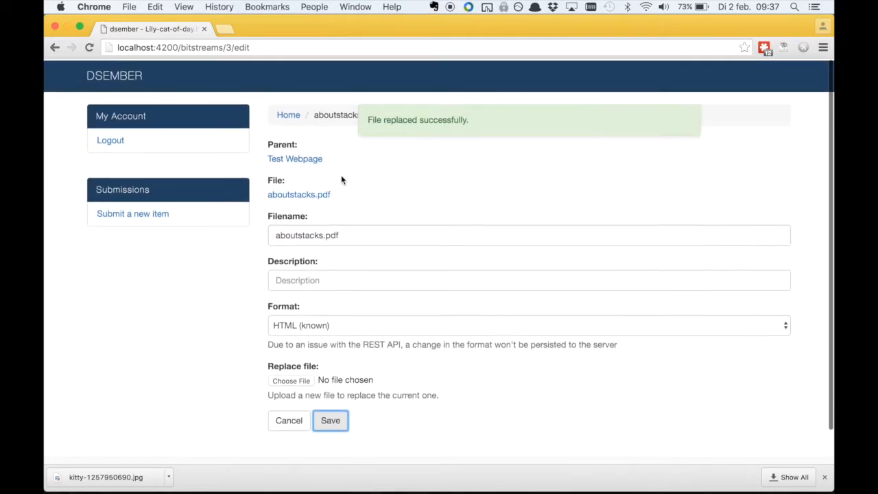
pyautogui.click(363, 152)
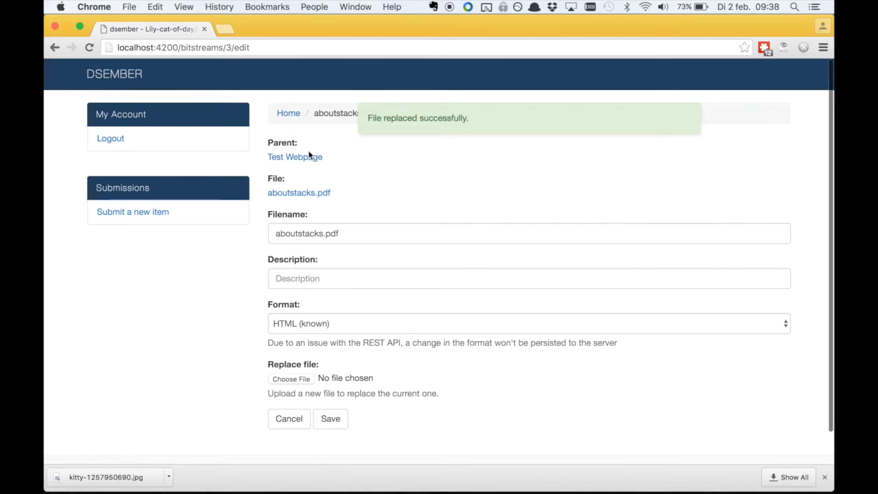
pyautogui.click(304, 159)
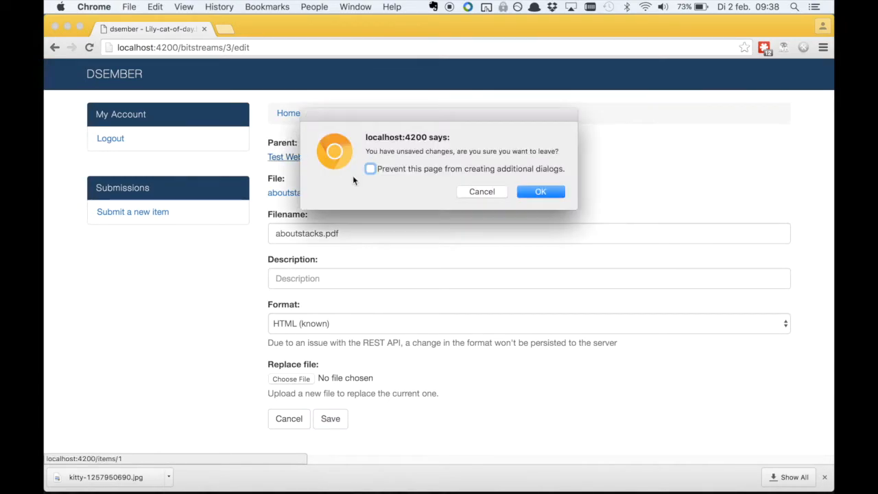
pyautogui.click(530, 190)
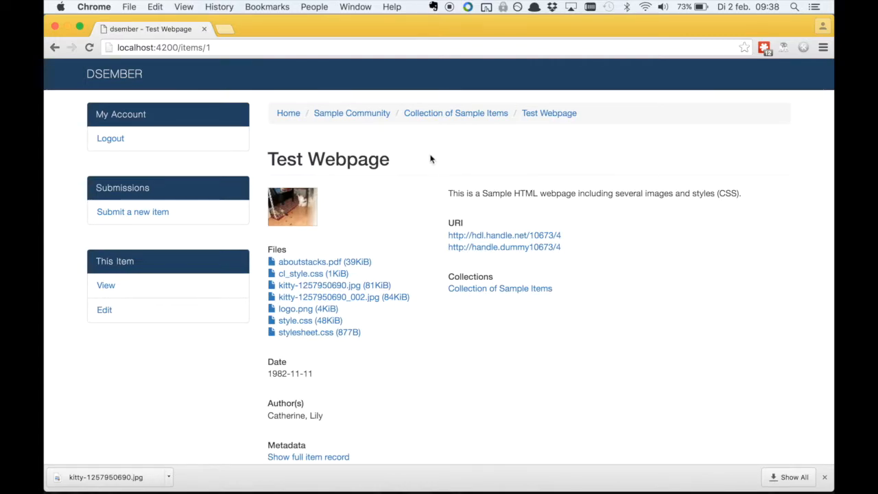
pyautogui.scroll(-3, 430, 159)
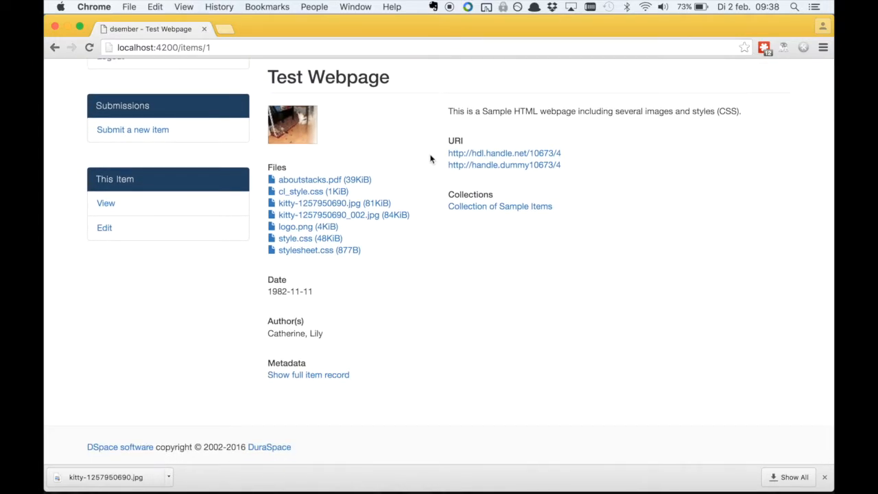
pyautogui.scroll(-1, 431, 159)
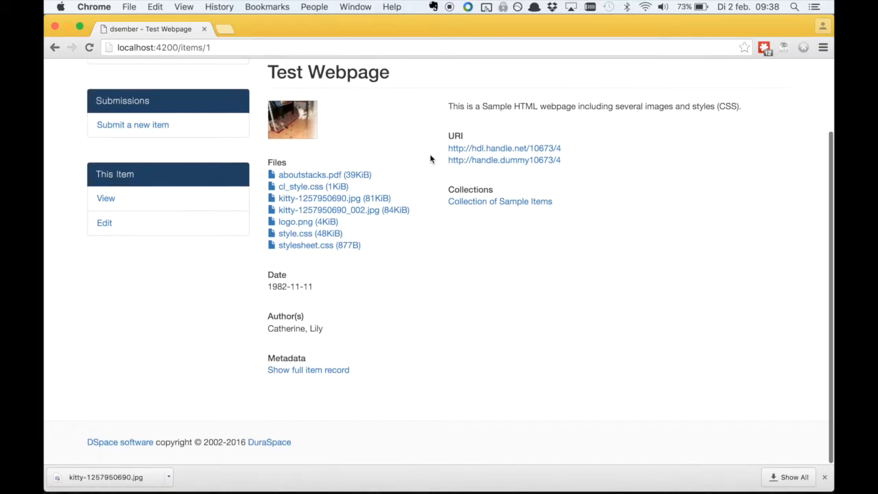
pyautogui.scroll(3, 431, 159)
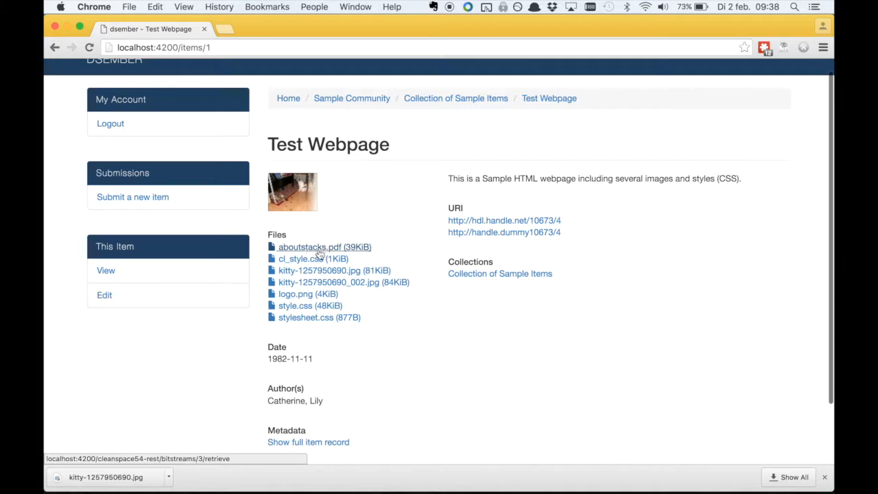
# Download aboutstacks.pdf from the item's files, open it to check its contents, and close the document again.
pyautogui.click(323, 252)
pyautogui.click(123, 478)
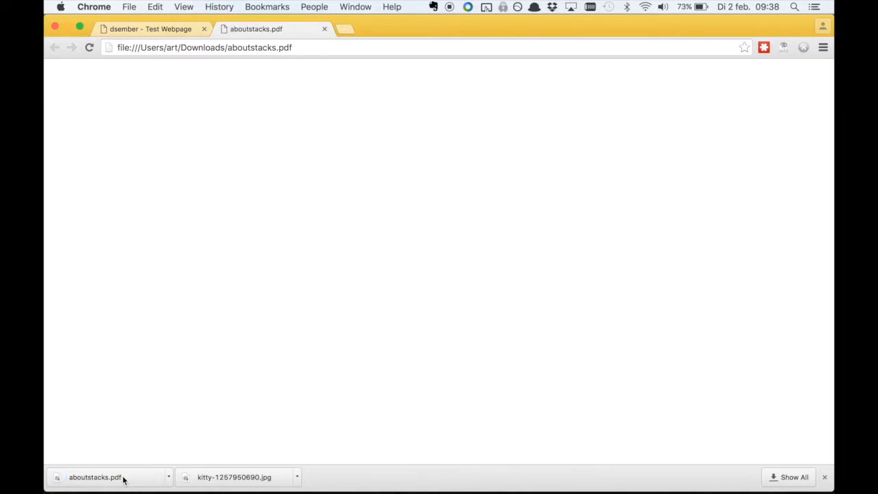
pyautogui.scroll(-5, 314, 241)
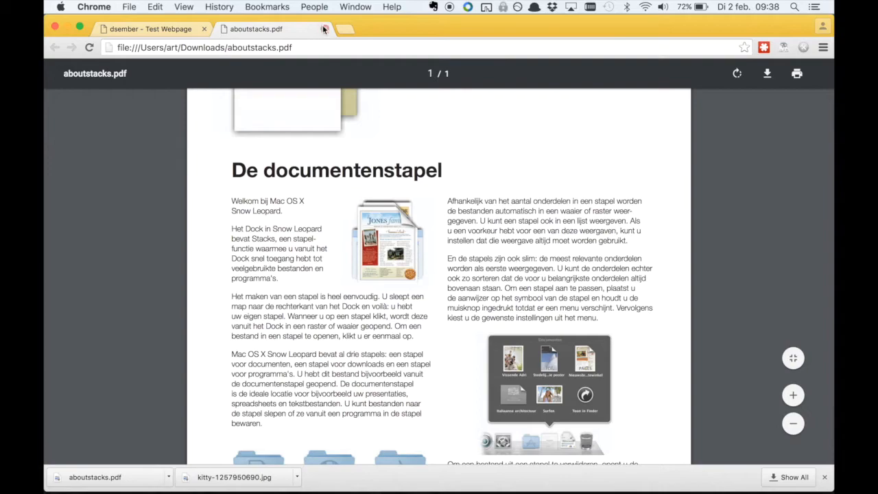
pyautogui.click(324, 29)
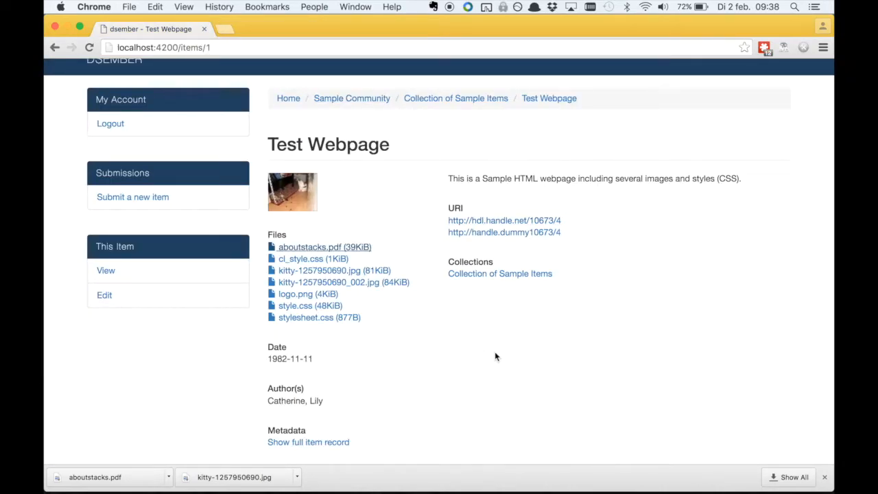
# Start a new item submission in Collection of Sample Items and try to submit it without any metadata.
pyautogui.click(148, 203)
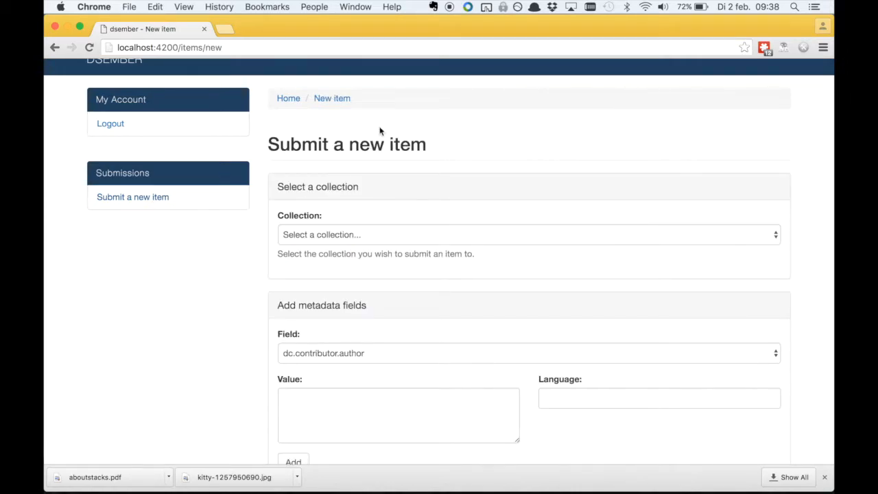
pyautogui.scroll(-1, 379, 130)
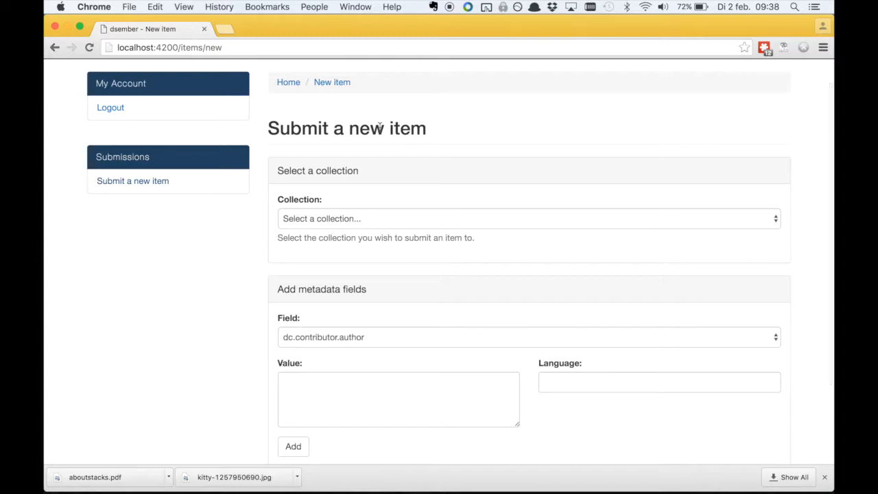
pyautogui.scroll(-3, 380, 127)
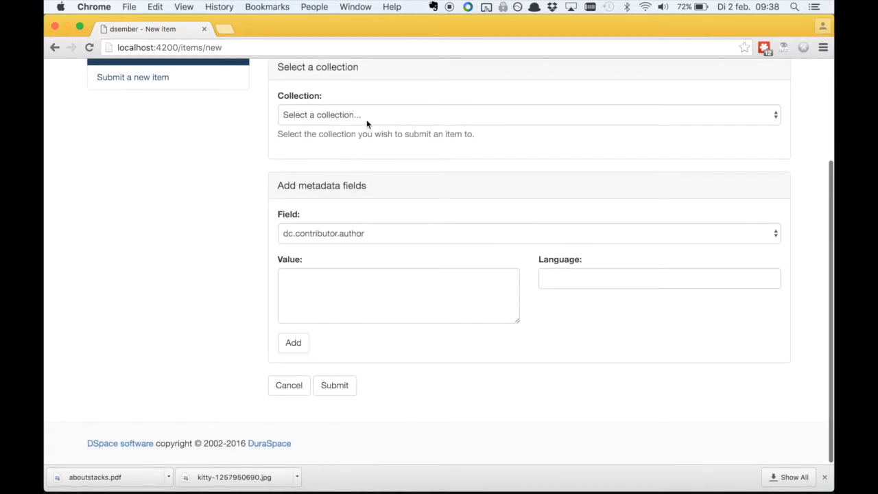
pyautogui.click(375, 124)
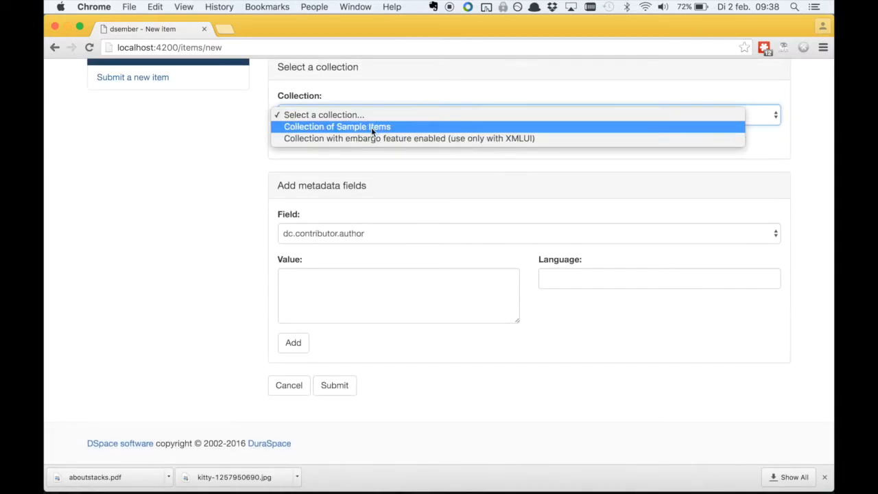
pyautogui.click(371, 127)
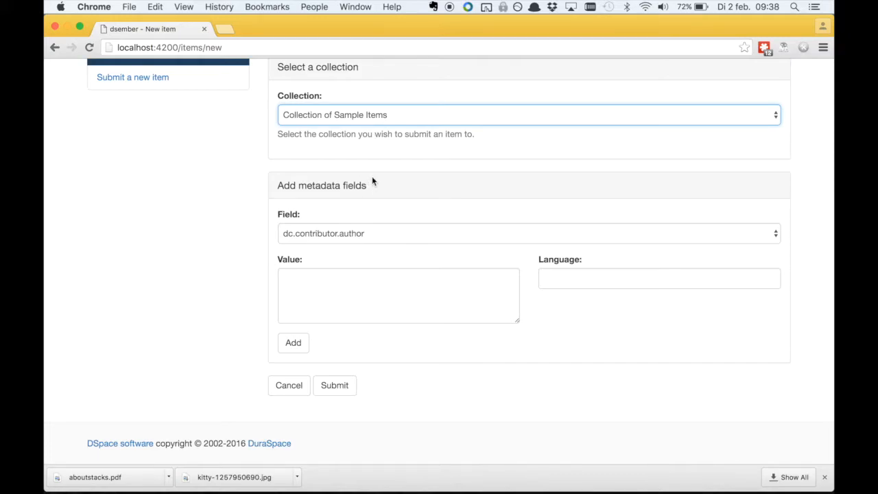
pyautogui.click(366, 204)
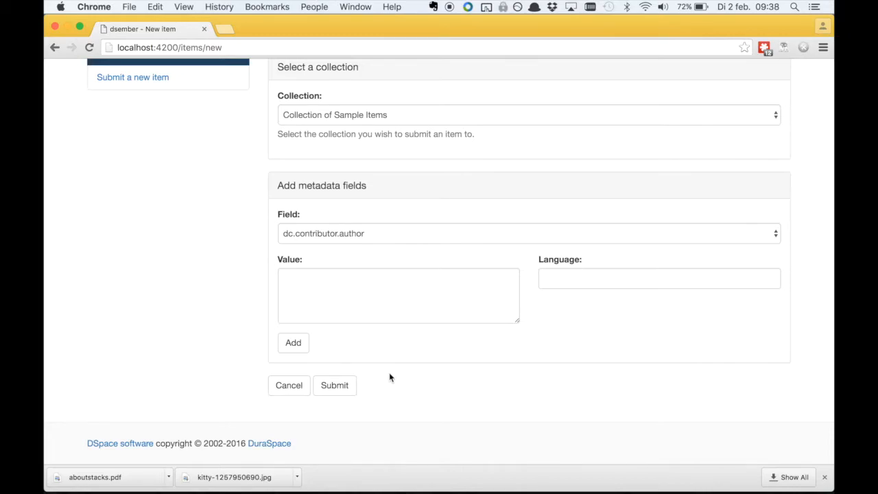
pyautogui.click(349, 392)
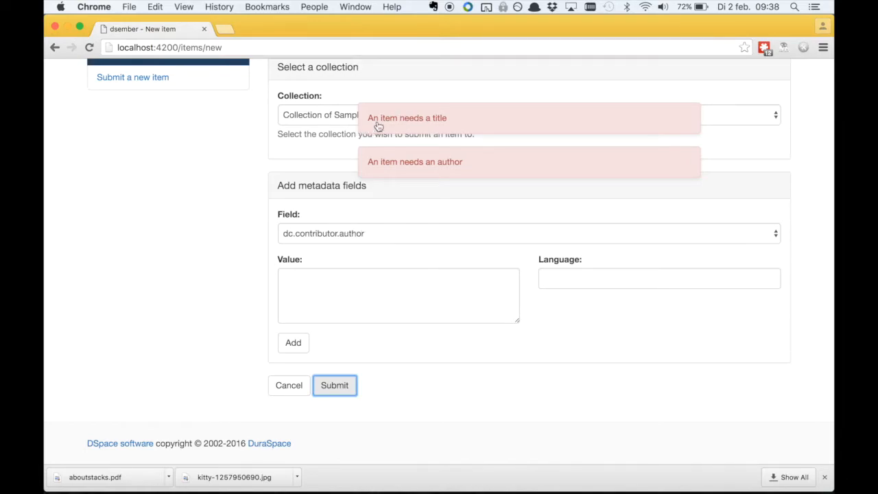
# Add a dc.contributor.author field with the value Some Author and try to submit the item without a title.
pyautogui.click(368, 292)
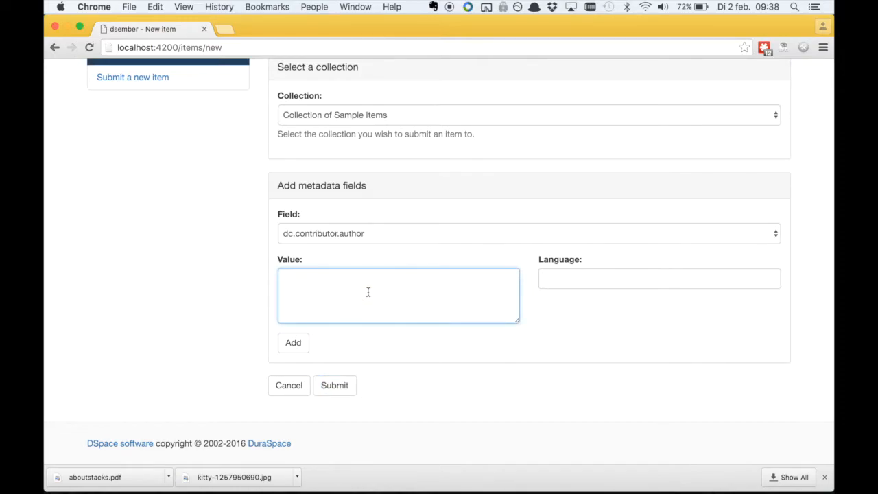
pyautogui.write('Some utho')
pyautogui.click(316, 277)
pyautogui.write('A')
pyautogui.click(292, 347)
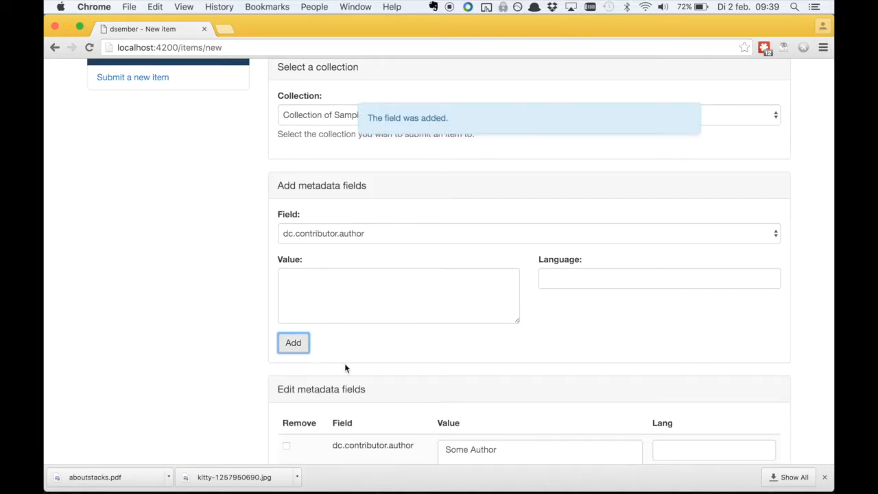
pyautogui.scroll(-5, 345, 366)
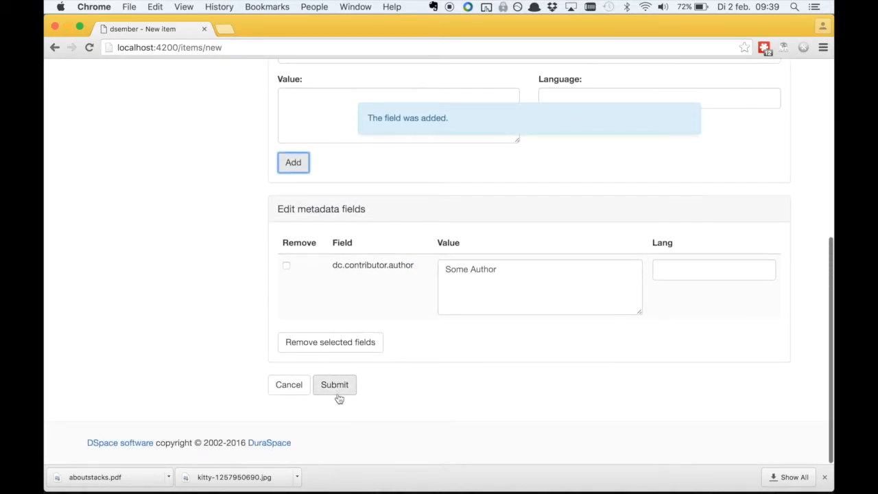
pyautogui.click(339, 397)
# Add a dc.title metadata field with the value A Test Item to the new submission.
pyautogui.scroll(4, 340, 397)
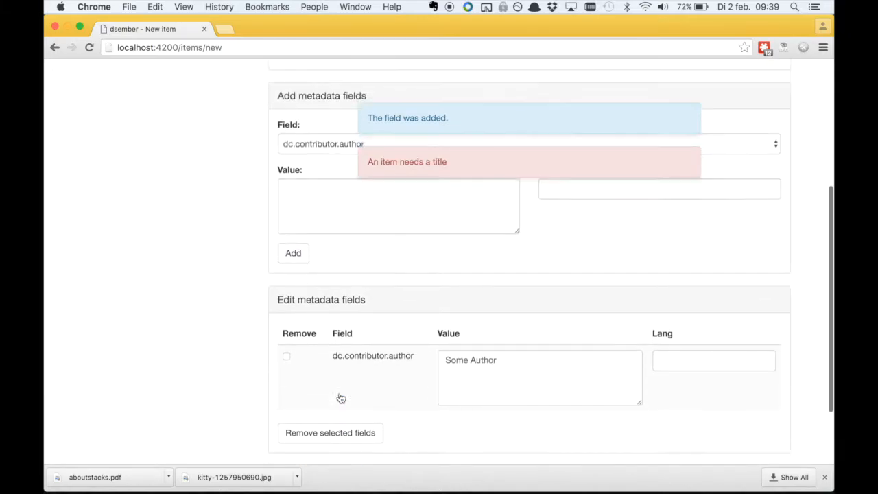
pyautogui.click(357, 199)
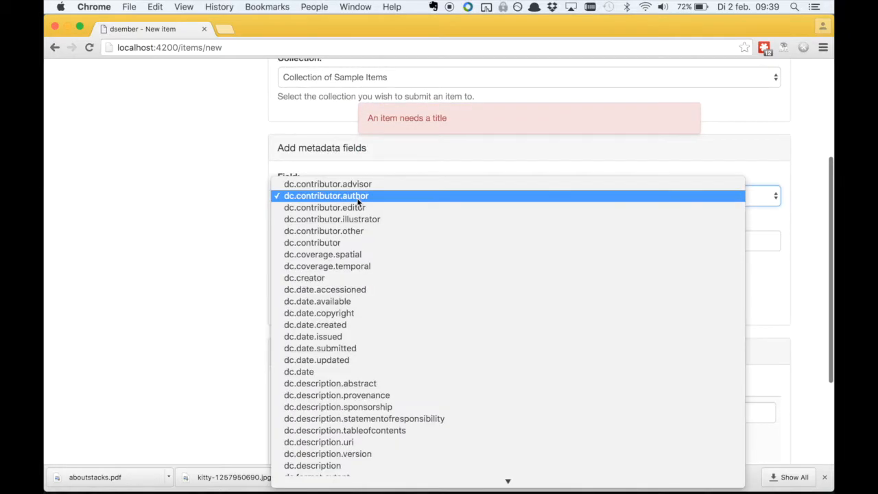
pyautogui.press('End')
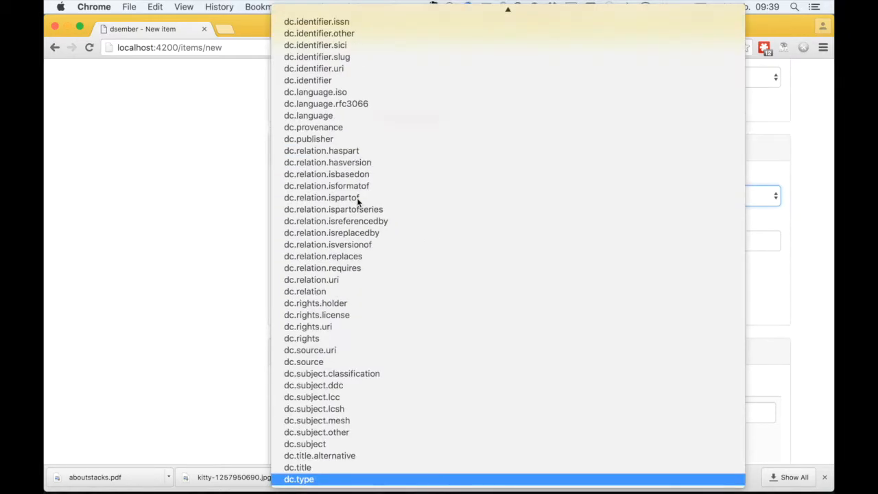
pyautogui.click(311, 468)
pyautogui.click(357, 250)
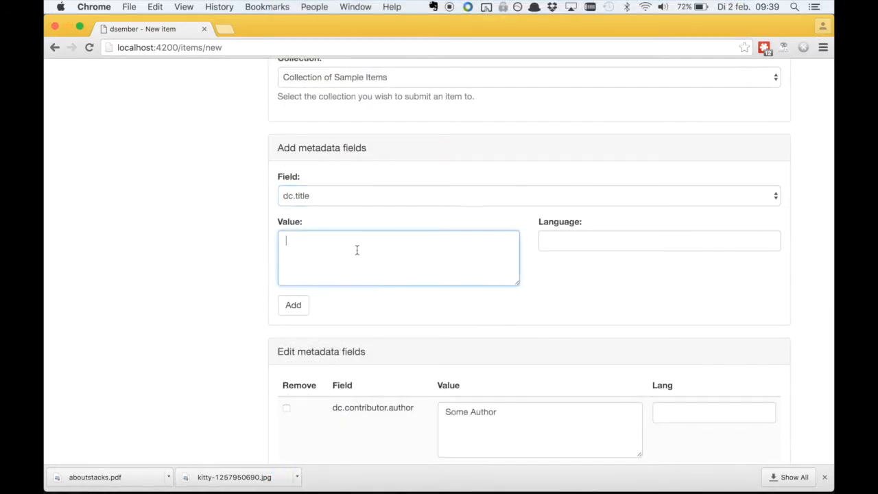
pyautogui.write('A Test Item')
pyautogui.click(302, 305)
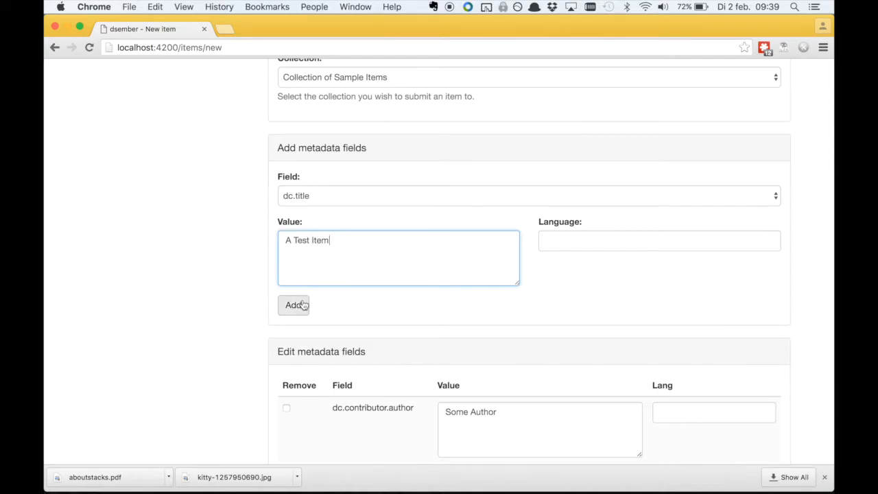
# Change the added dc.title value to Another Test Item and submit the new item.
pyautogui.scroll(-5, 220, 207)
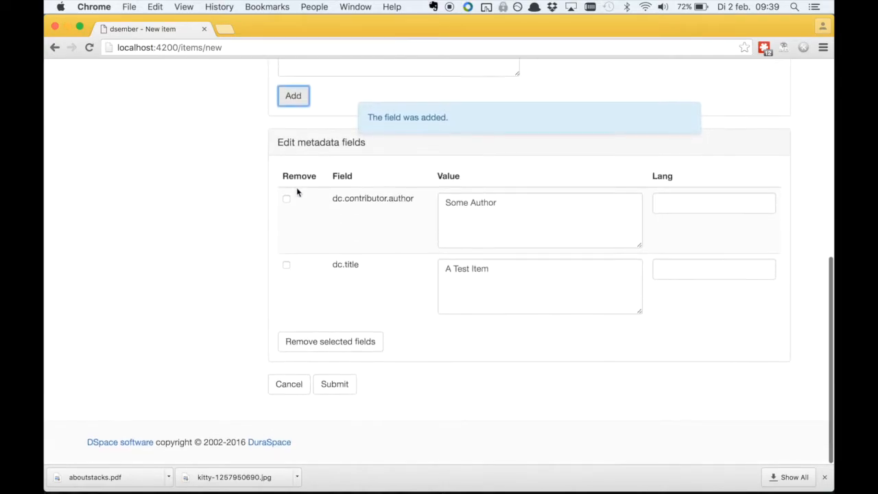
pyautogui.click(506, 276)
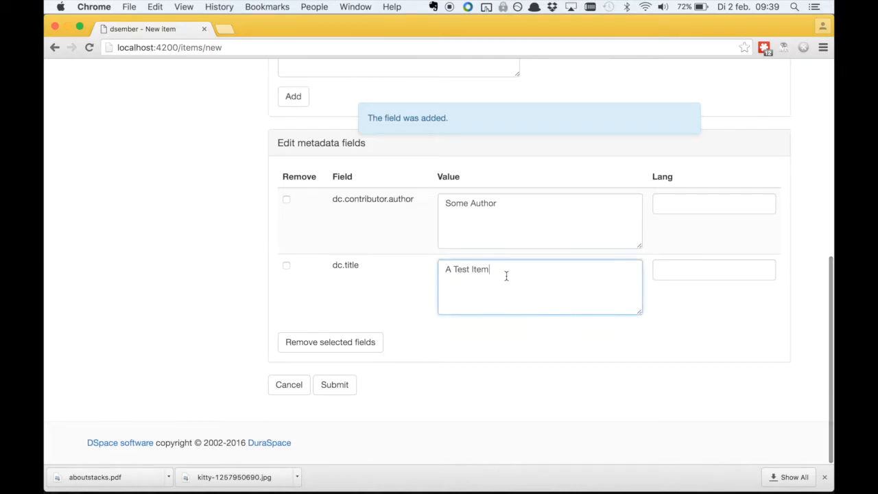
pyautogui.write('nother')
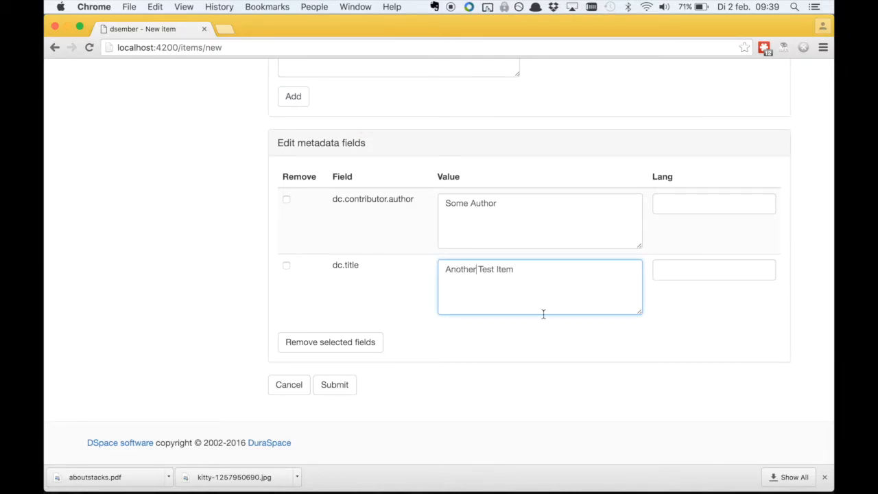
pyautogui.click(348, 385)
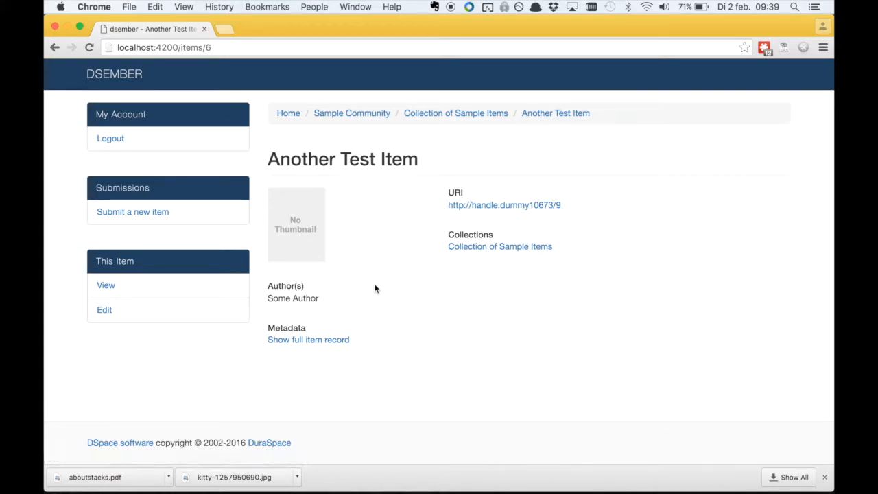
# Show the full item record of Another Test Item and examine its metadata, highlighting the dc.date.accessioned field.
pyautogui.click(323, 340)
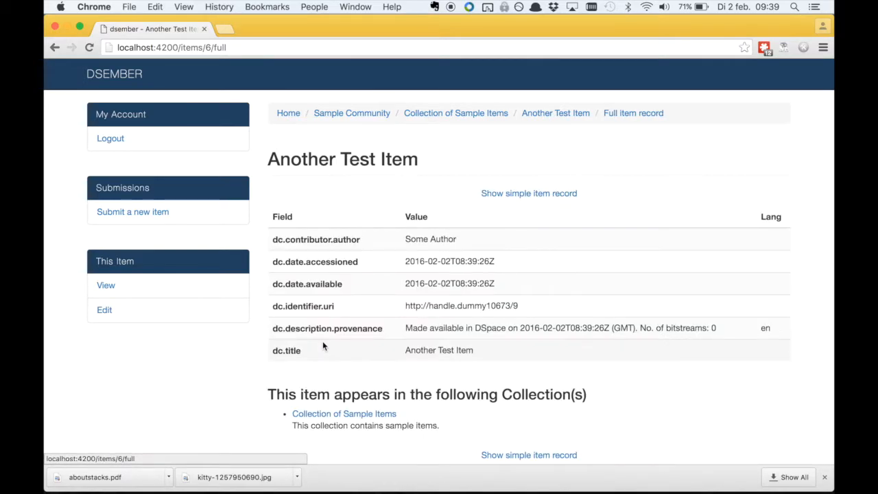
pyautogui.moveTo(366, 261); pyautogui.dragTo(273, 263)
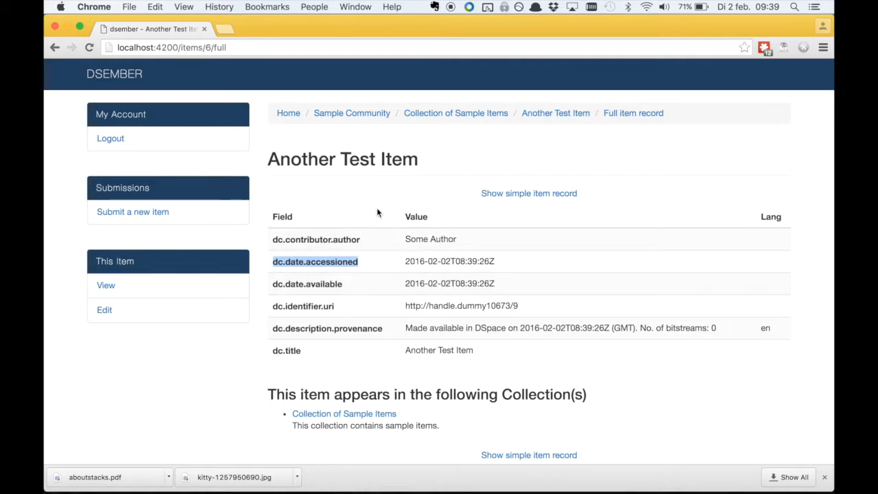
pyautogui.scroll(-2, 377, 212)
pyautogui.scroll(2, 376, 212)
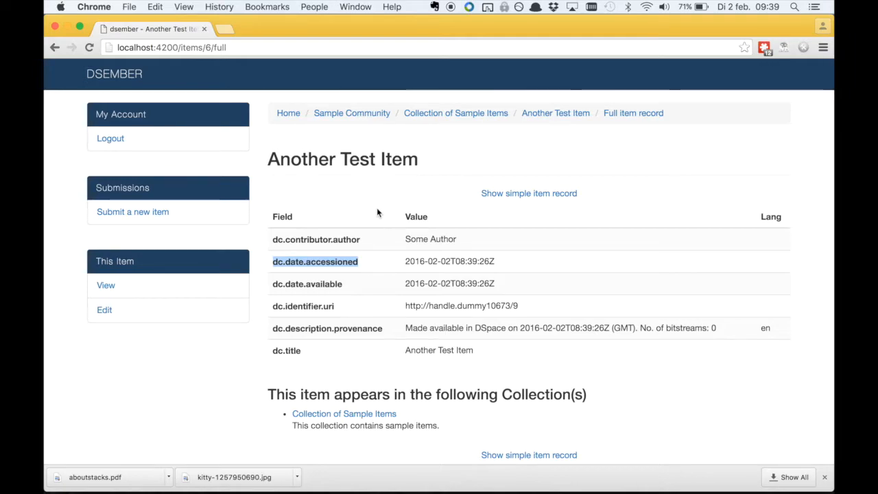
pyautogui.press('super+Tab')
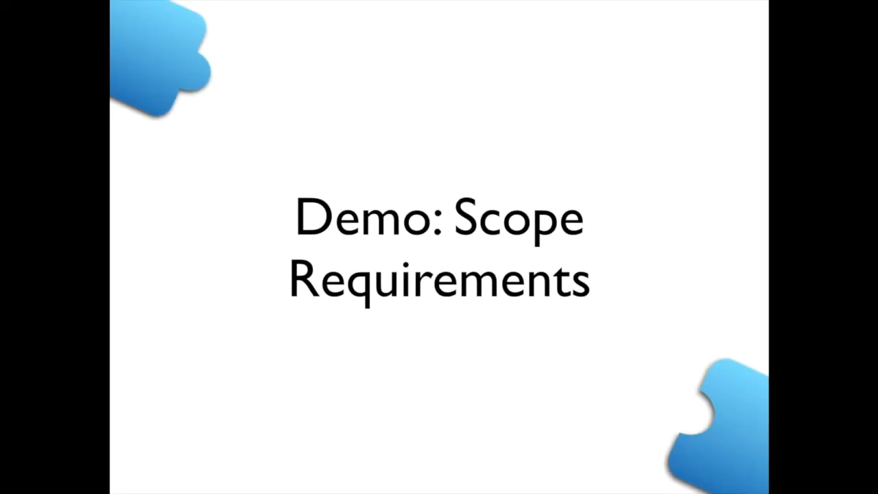
pyautogui.press('Right')
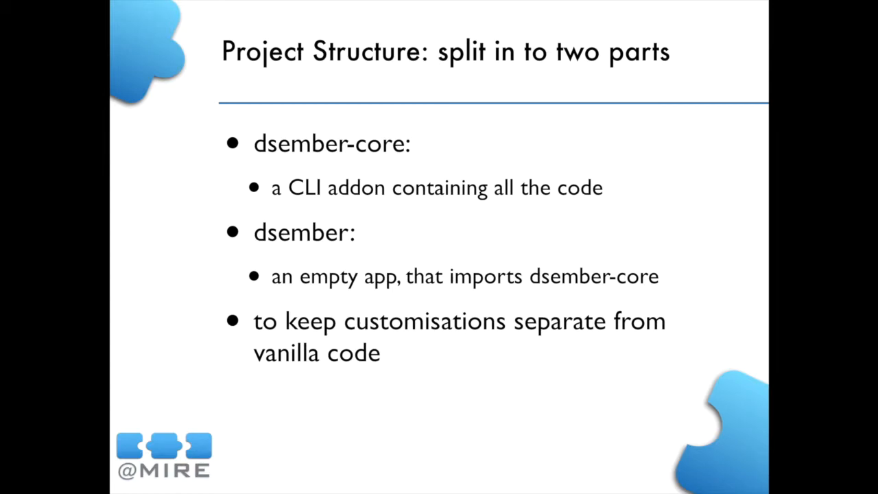